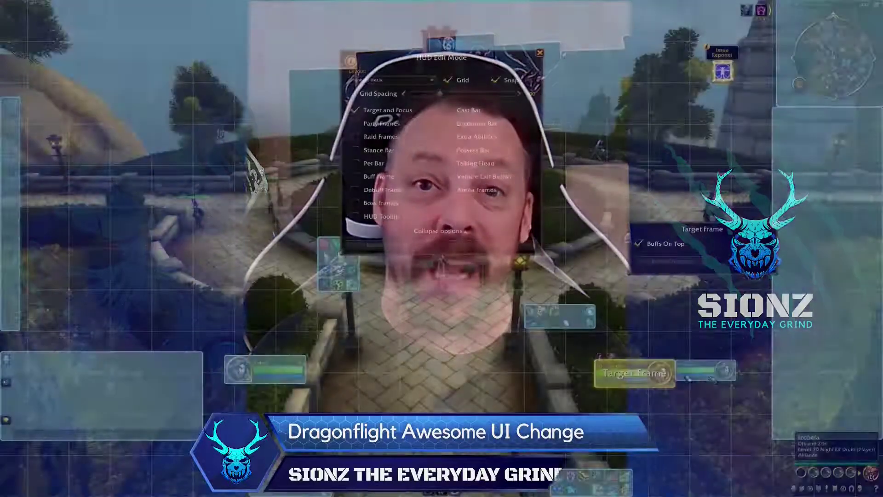
- Try the larger frame option on the focus frame and switch it back off
click(702, 378)
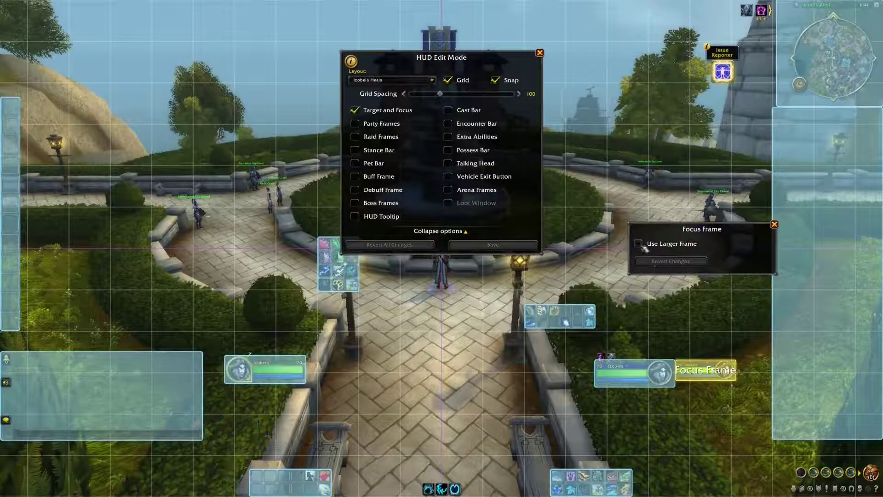
click(640, 245)
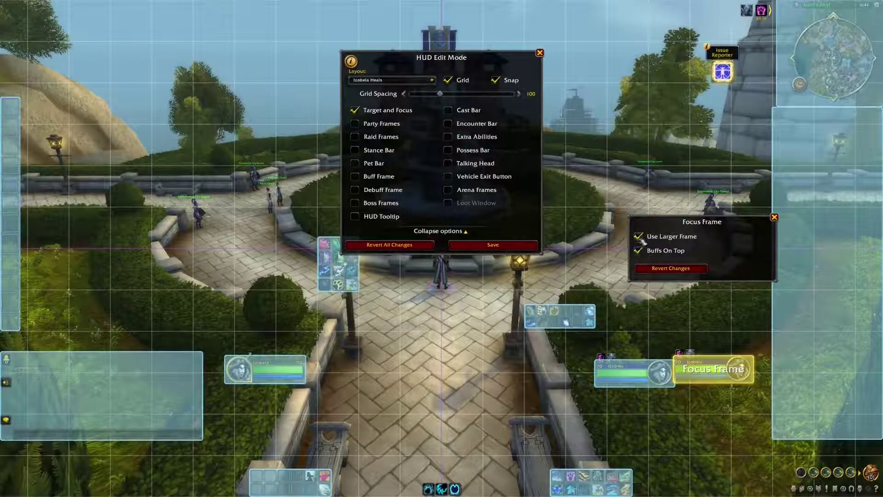
click(639, 237)
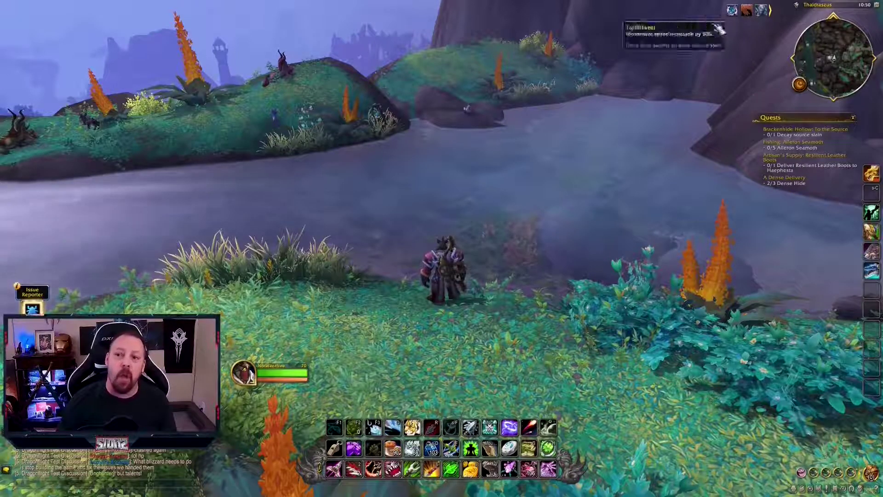
- Collapse and re-expand the buff display, and expand the bag bar again
click(771, 9)
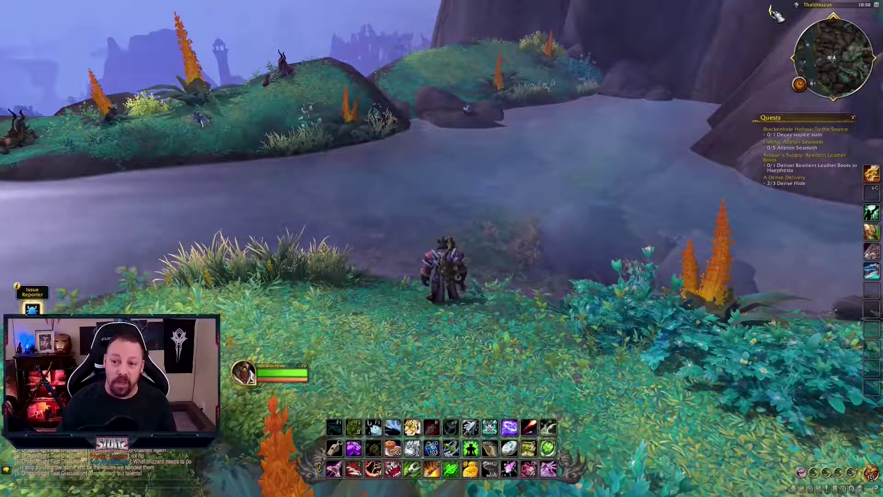
click(770, 9)
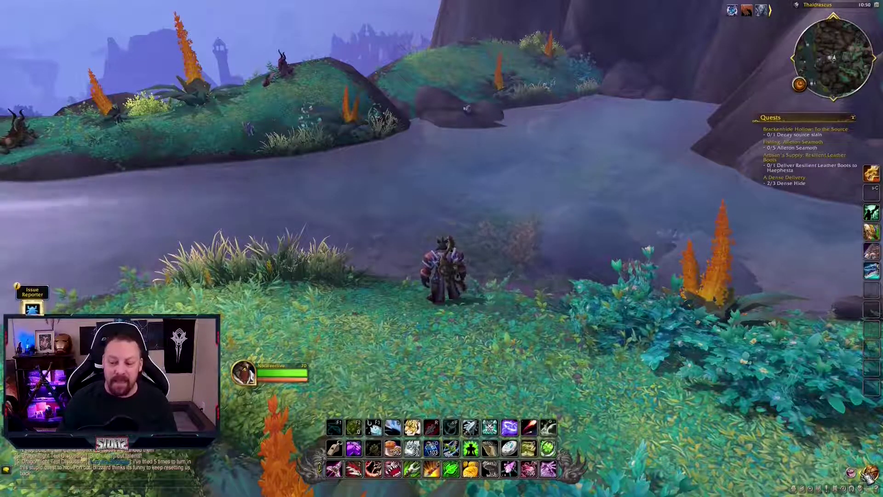
click(859, 473)
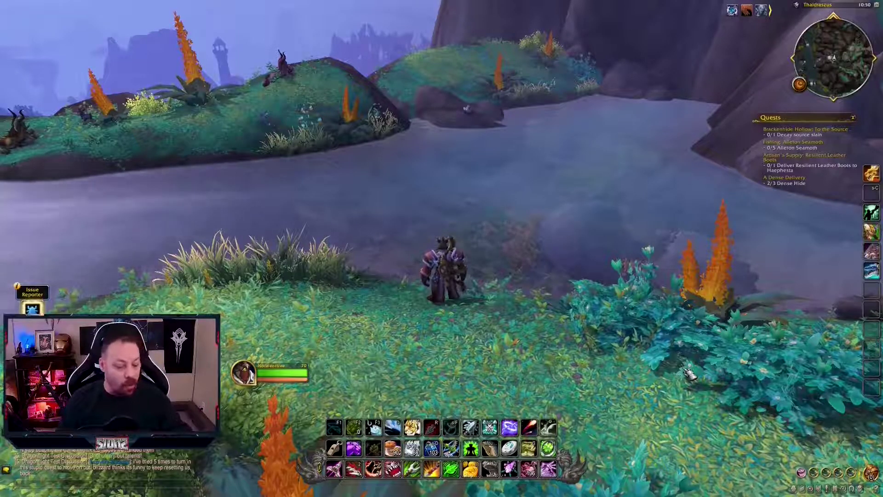
- Enter HUD Edit Mode and check which layouts are available, keeping the Modern preset
key(Escape)
click(444, 244)
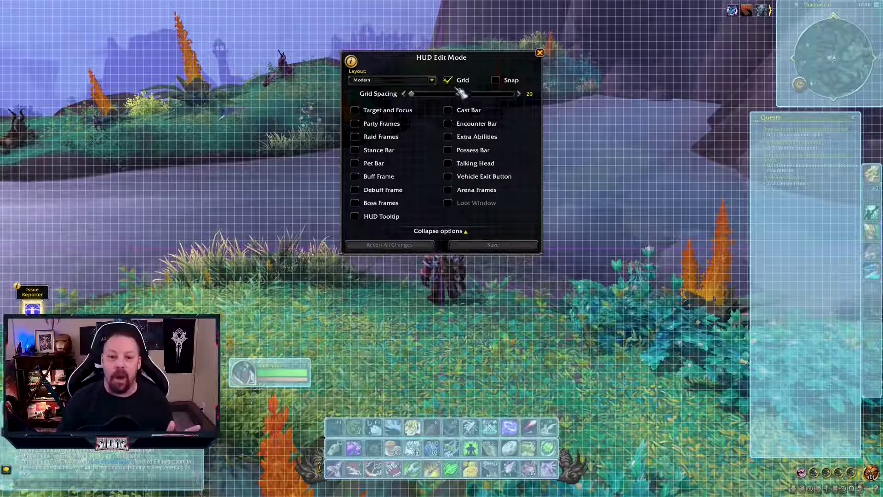
click(433, 81)
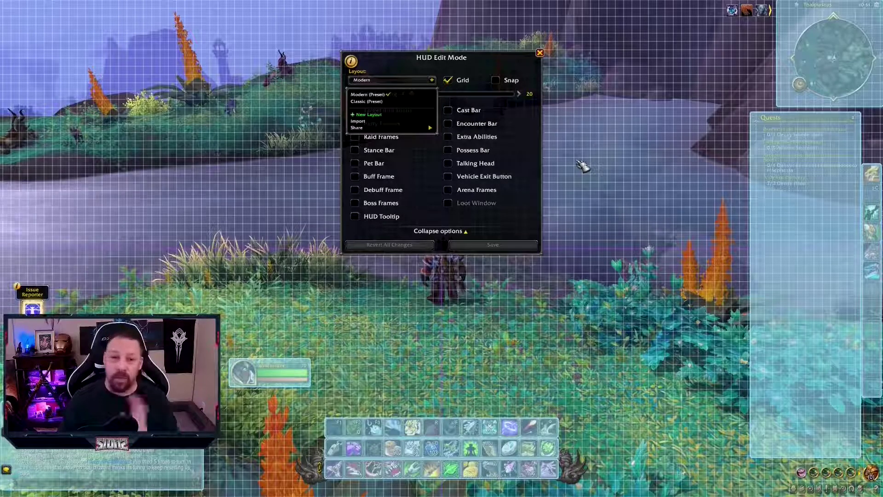
click(483, 67)
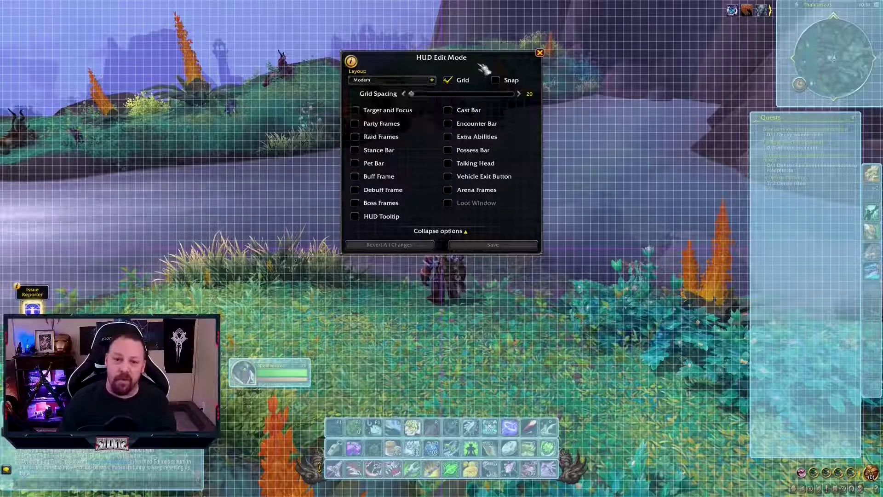
- Turn the alignment grid off and on again, and set its spacing to 300
click(448, 81)
click(447, 81)
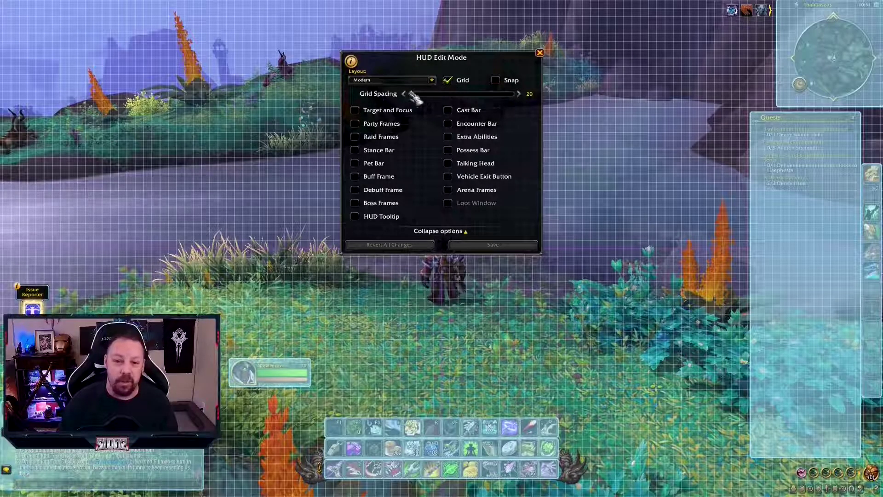
drag(413, 94, 526, 91)
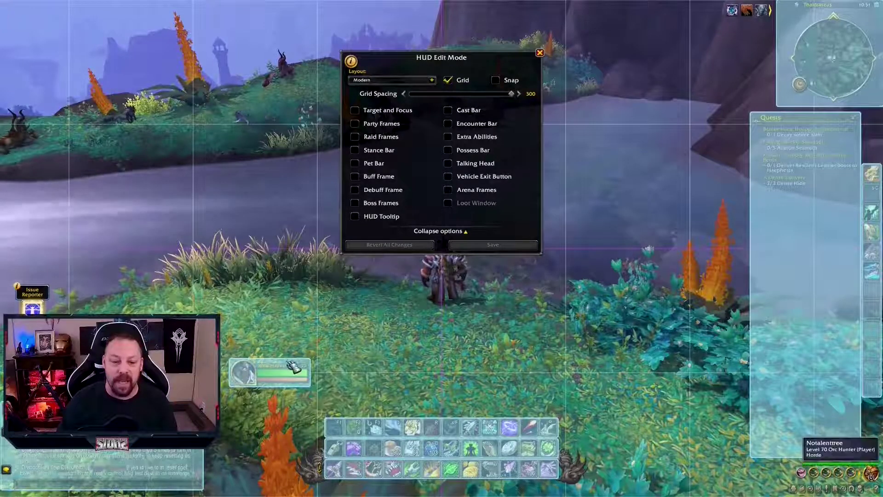
- Move the player frame slightly higher and set the grid spacing to 50, leaving Snap off
drag(292, 368, 270, 249)
drag(289, 331, 302, 348)
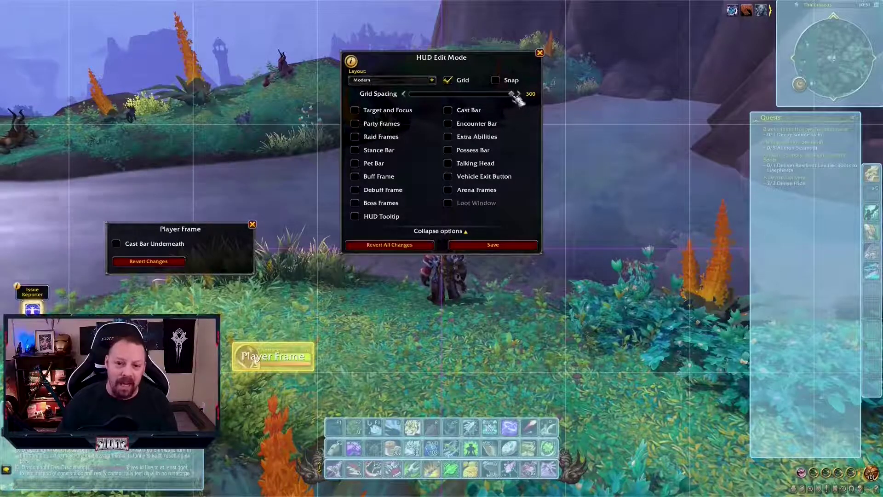
drag(515, 96, 424, 94)
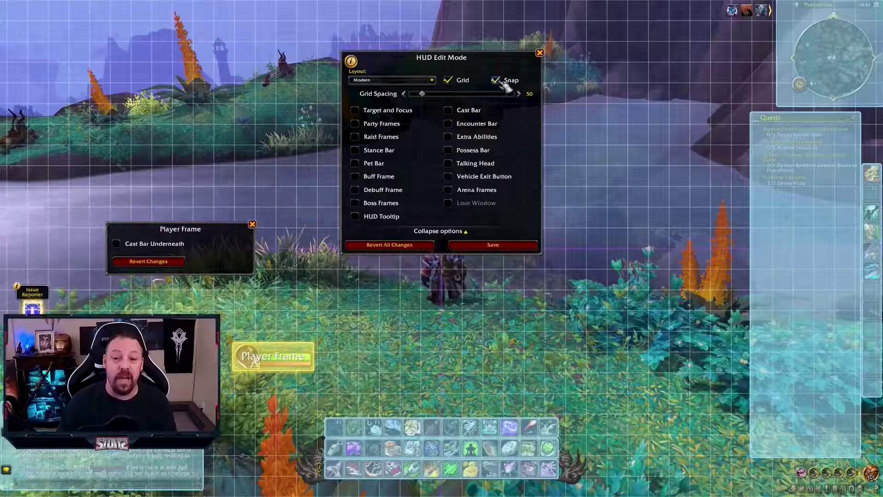
click(497, 80)
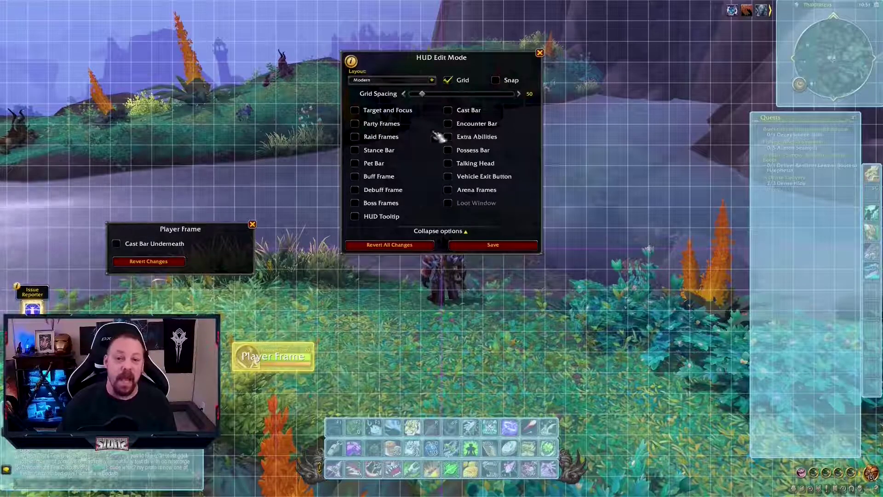
click(260, 226)
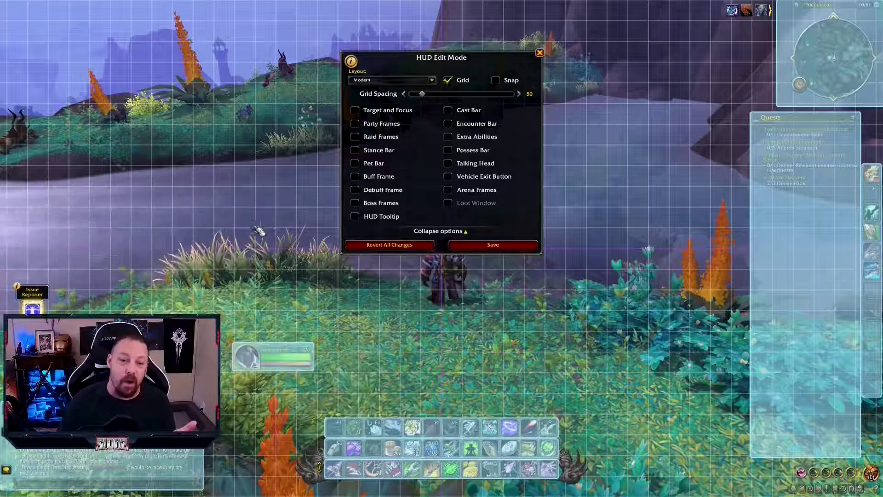
- Show the target and focus frames and nudge the target frame slightly
click(355, 110)
click(559, 304)
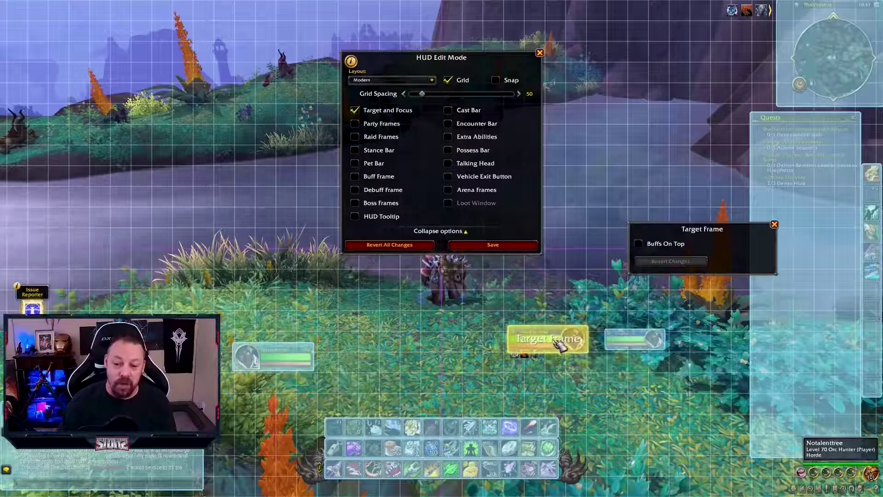
drag(562, 345, 571, 340)
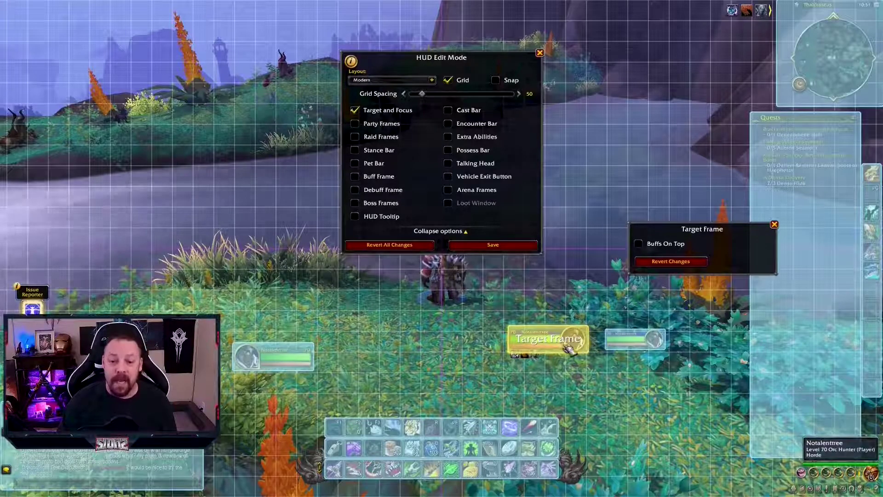
- Place the player and target frames at the same height on either side of the character, and enable Snap
drag(275, 363, 291, 341)
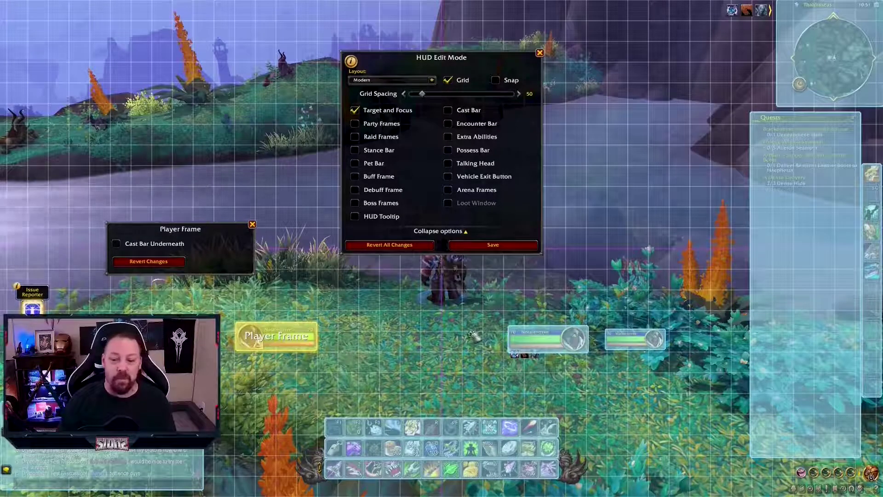
click(547, 349)
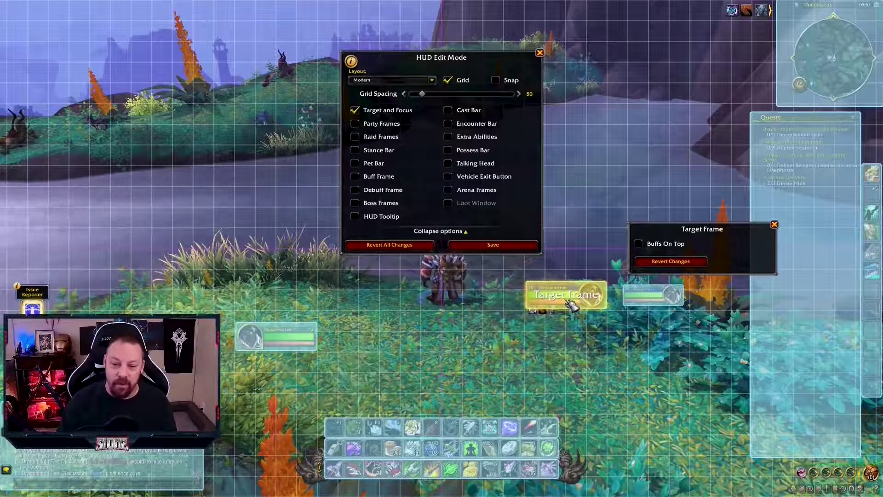
click(311, 329)
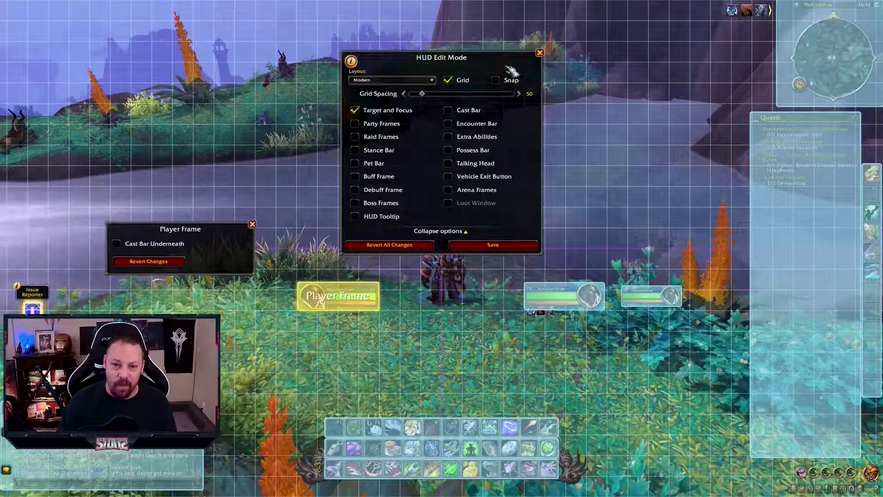
click(598, 293)
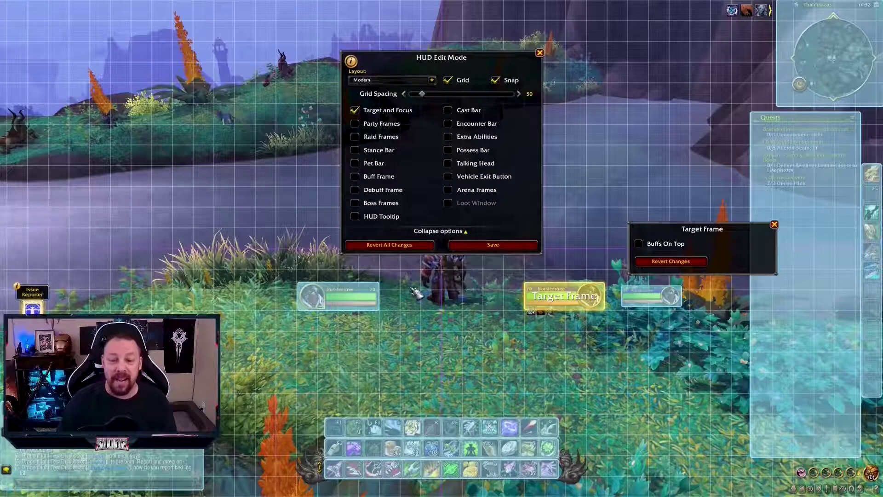
- Show the party frames, move them inward below their original spot, and make them raid-style
click(358, 124)
drag(50, 126, 163, 275)
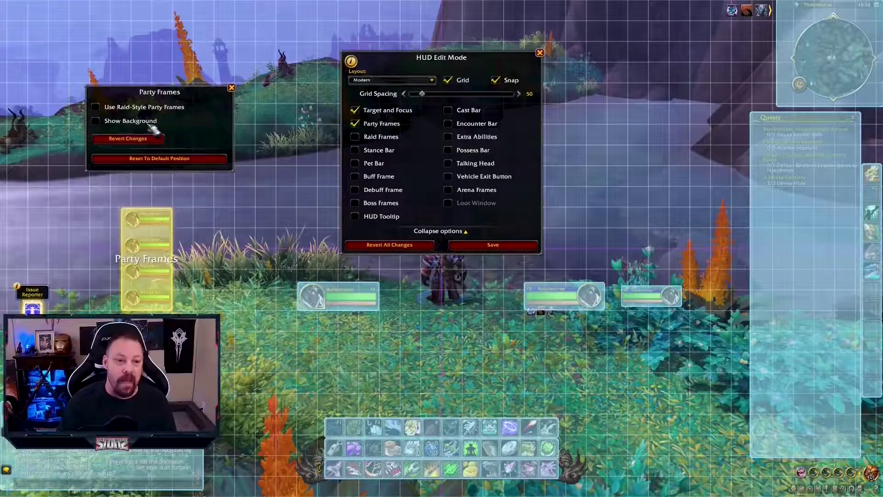
click(96, 107)
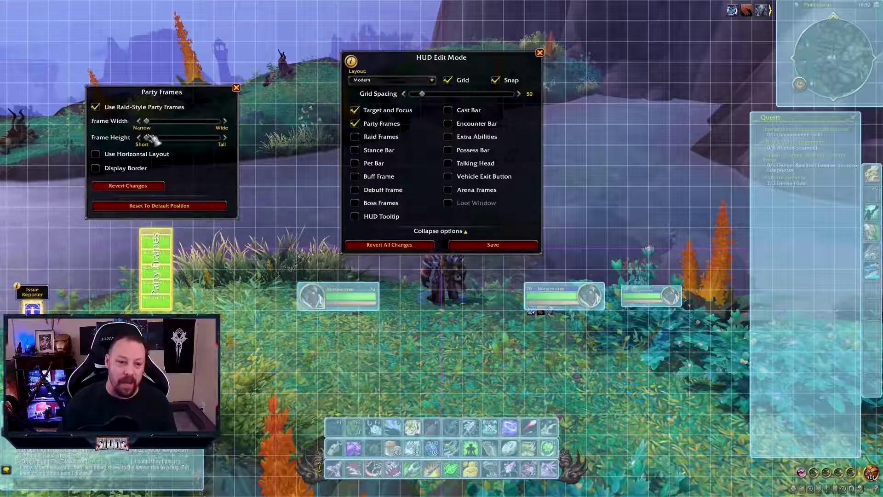
- Display a border around the party frames and place them to the right of the action bars
mouse_move(146, 121)
mouse_down()
mouse_move(202, 121)
mouse_move(146, 121)
mouse_up()
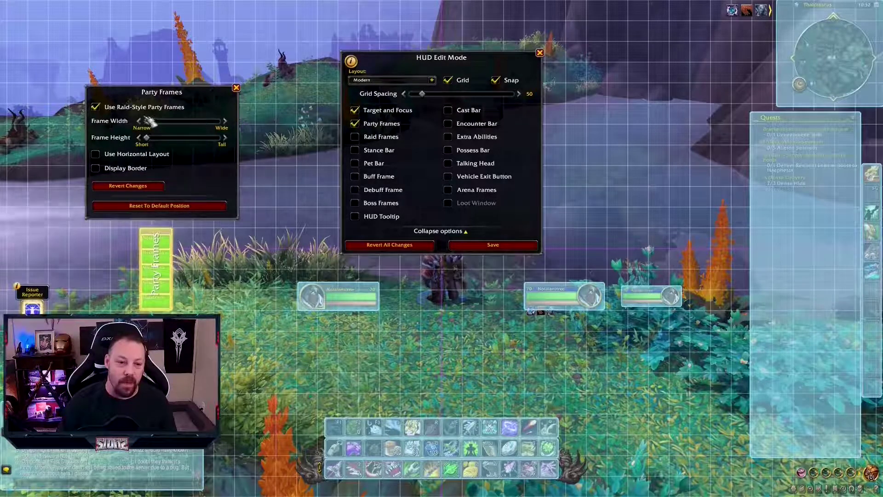
click(102, 154)
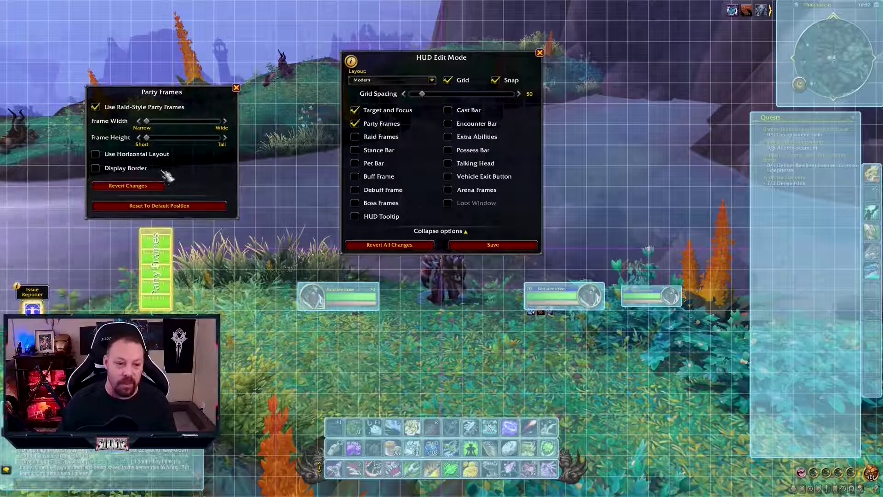
click(97, 168)
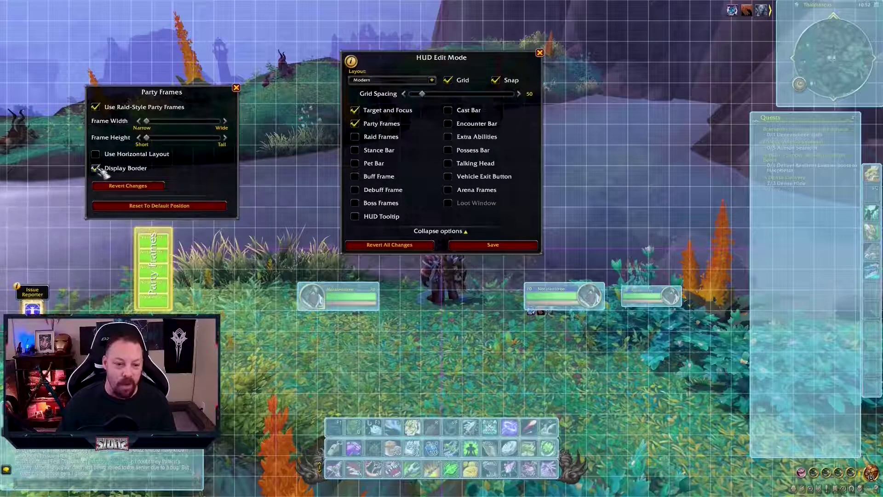
drag(163, 277, 674, 432)
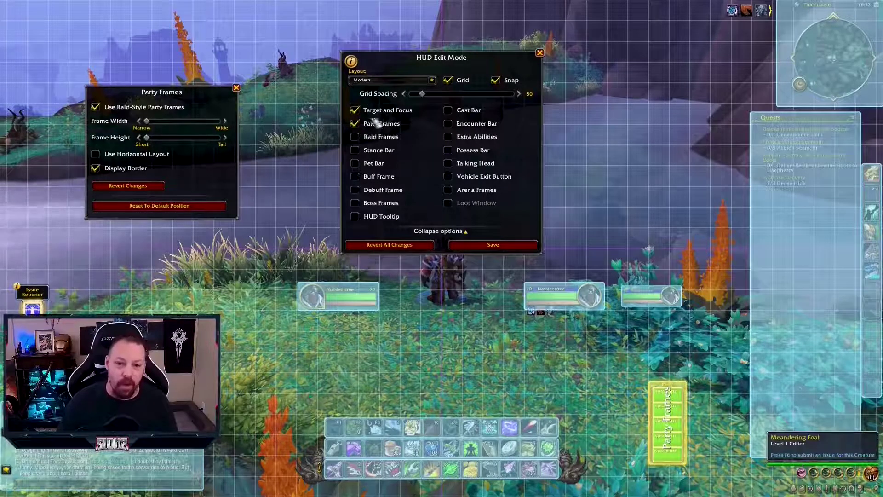
- Show the raid frames and place them to the right of the action bars, over the party frames
click(356, 137)
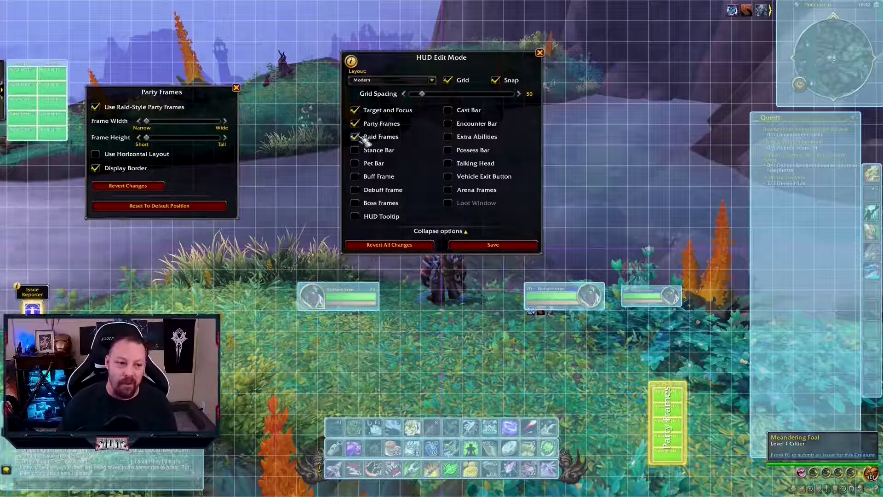
click(46, 110)
drag(46, 110, 613, 415)
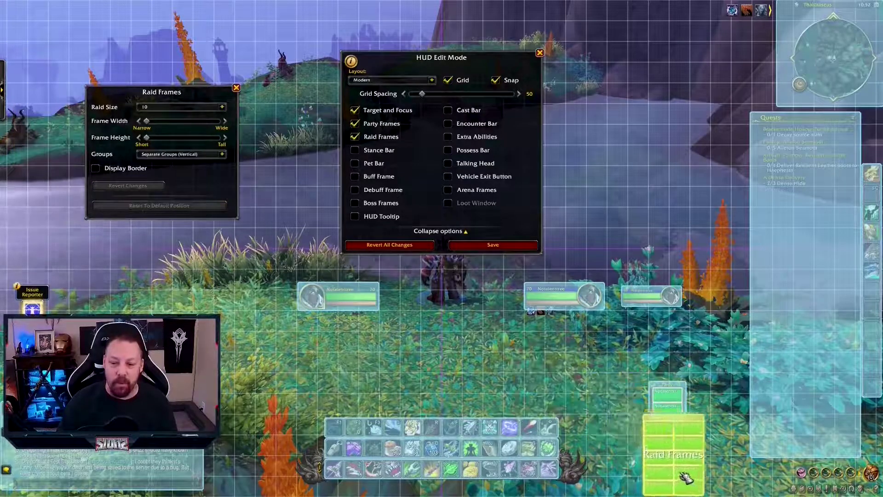
drag(685, 473, 672, 426)
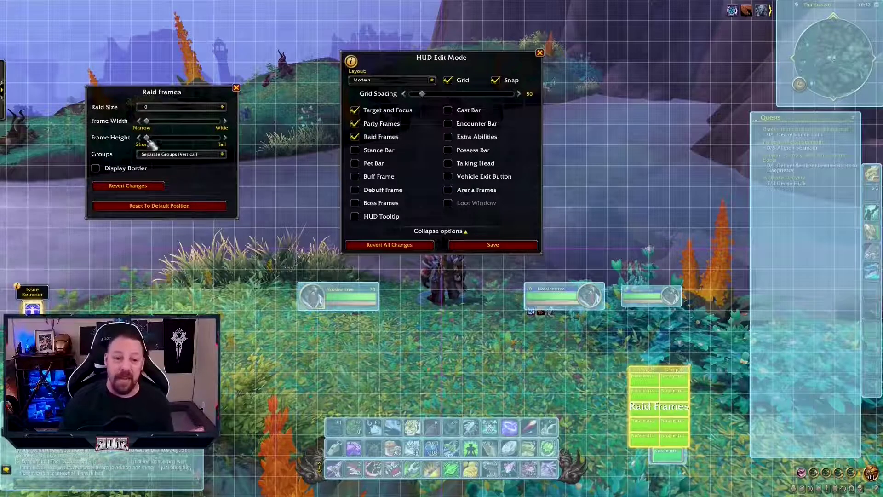
- Set the raid size to 40 and shift the raid frames right, clear of the action bars
click(223, 108)
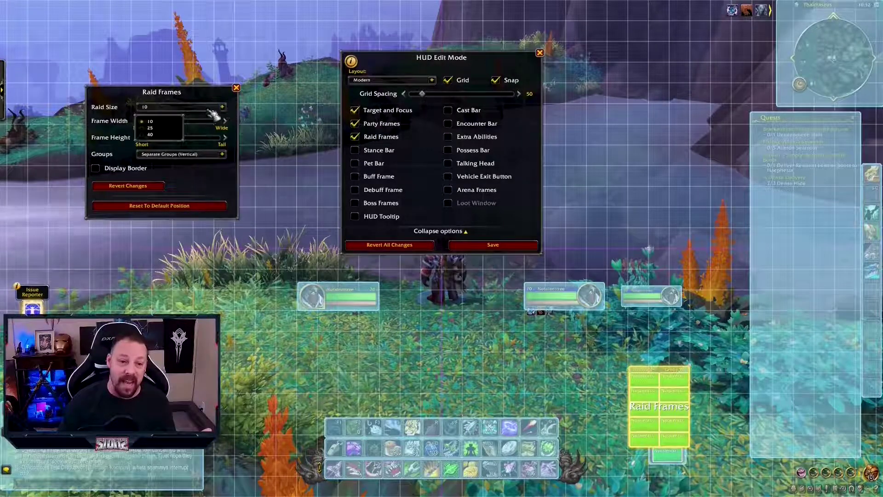
click(170, 138)
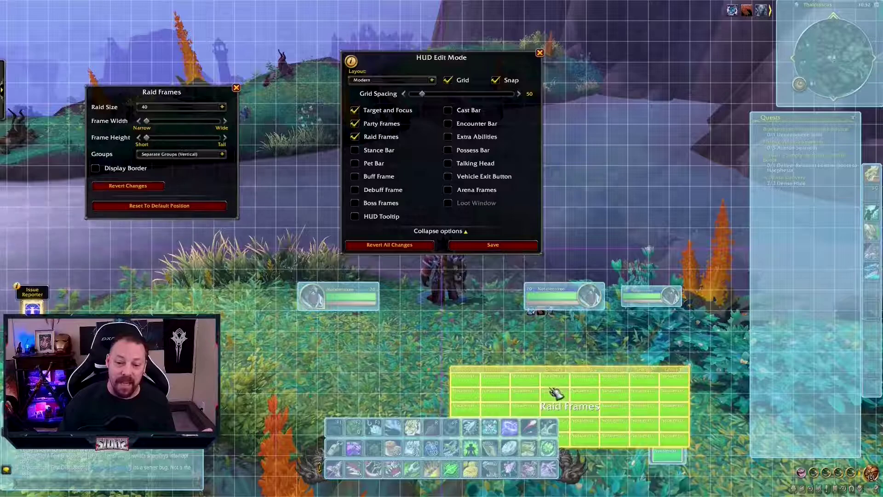
drag(557, 392, 666, 389)
- Set the raid size to 25 and display a border around the raid frames, keeping separate vertical groups
click(222, 106)
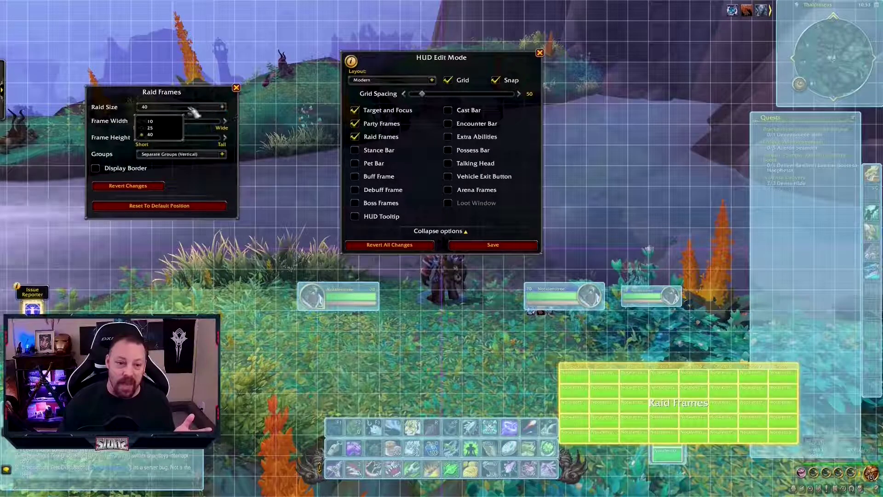
click(161, 128)
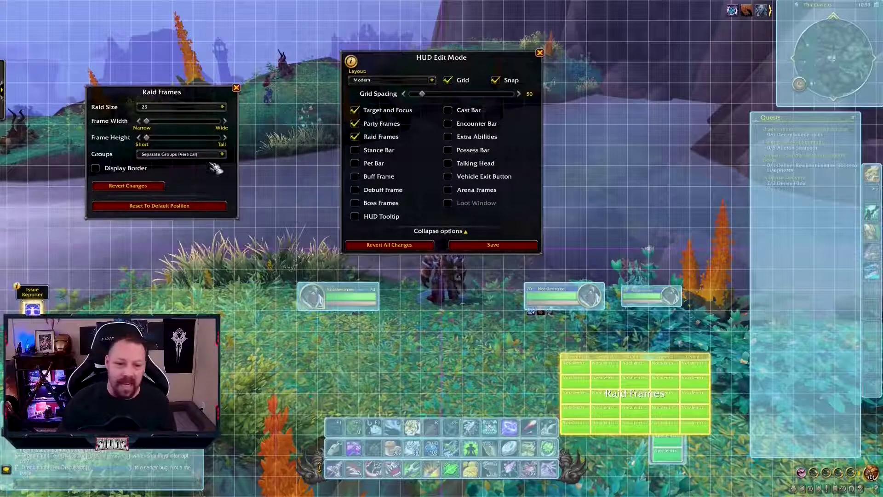
click(222, 154)
click(222, 154)
click(96, 168)
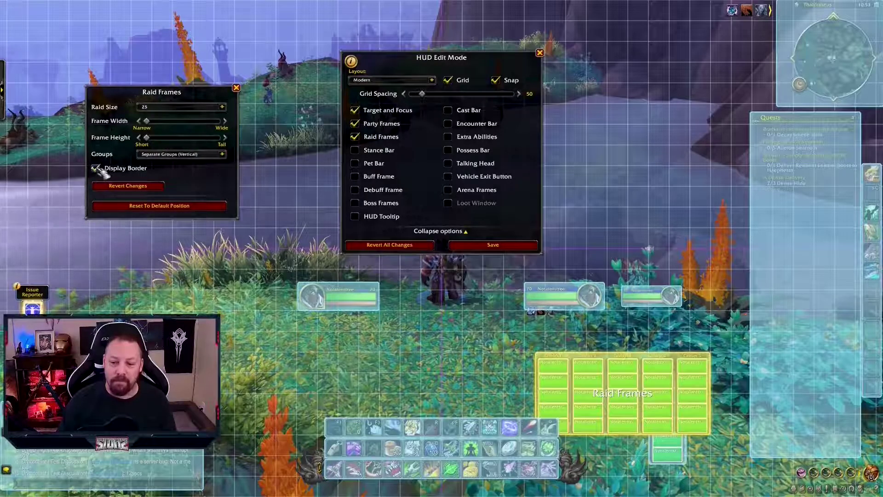
- Remove the border from the raid frames
click(97, 169)
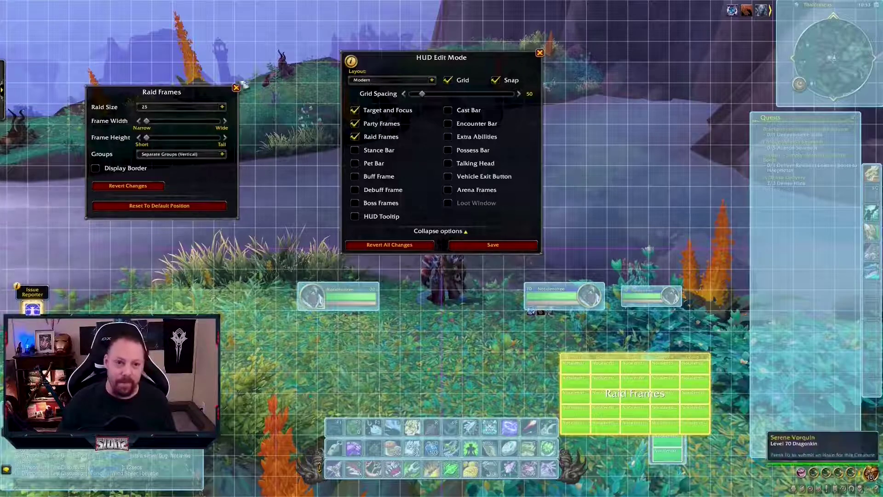
- Show the stance bar and set its orientation to vertical
click(354, 150)
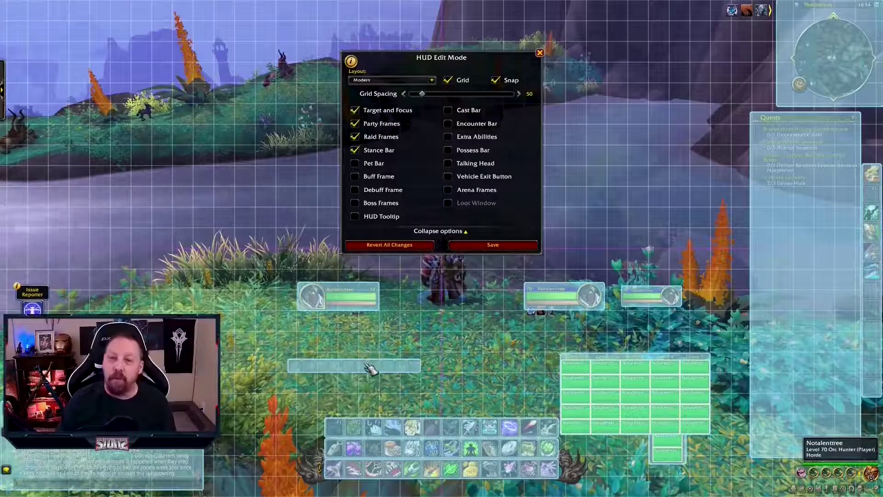
click(371, 369)
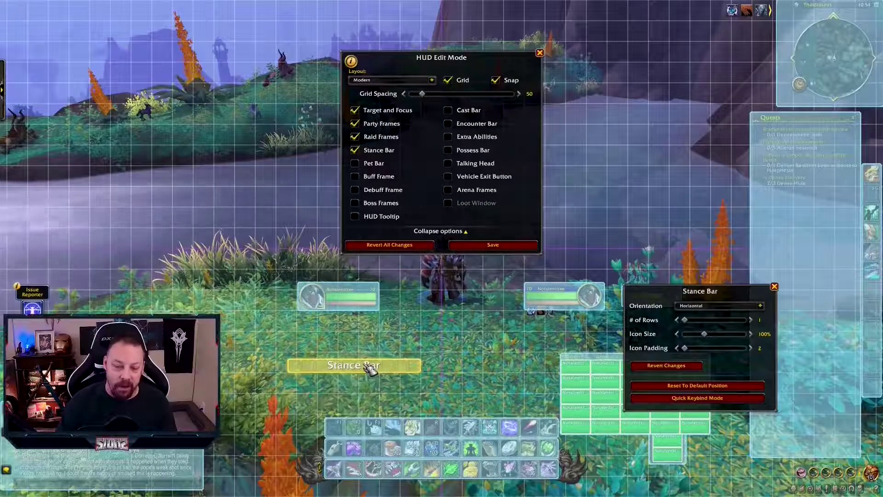
click(760, 305)
click(705, 328)
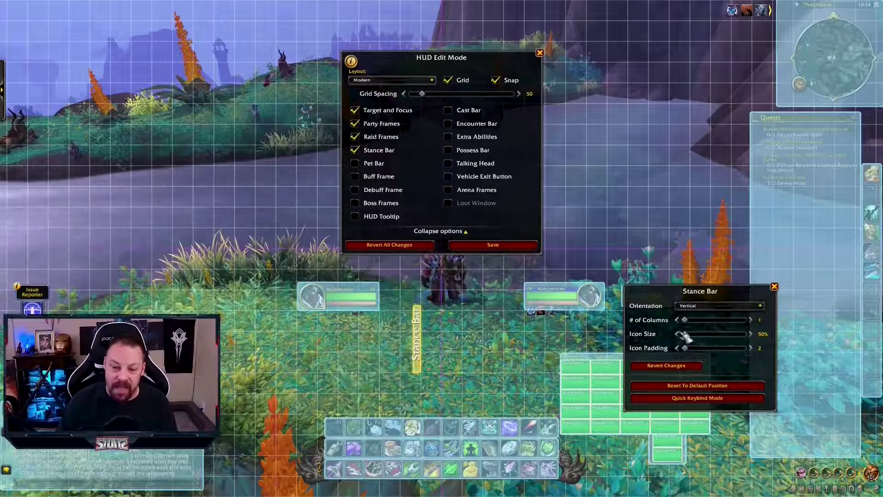
- Set the stance bar to 80% icon size, icon padding 3 and 3 columns, and place it to the left of the action bars
mouse_move(682, 337)
mouse_down()
mouse_move(759, 343)
mouse_move(686, 344)
mouse_move(697, 340)
mouse_up()
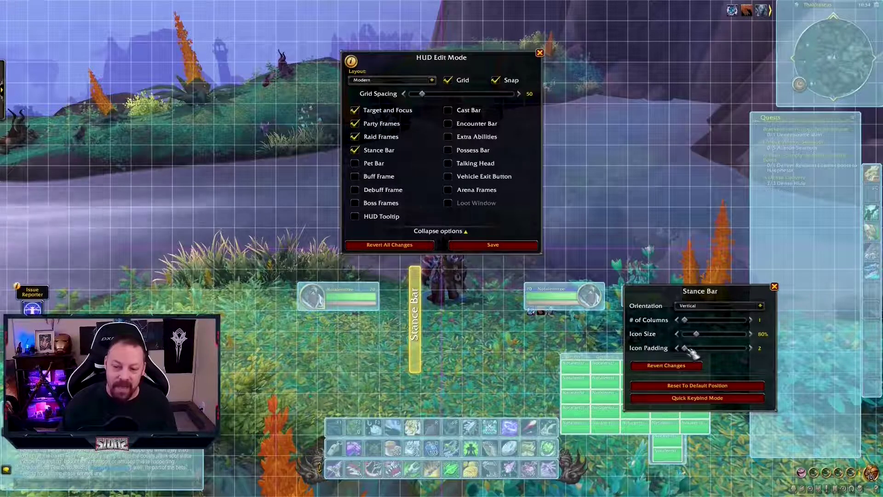
drag(758, 357, 692, 353)
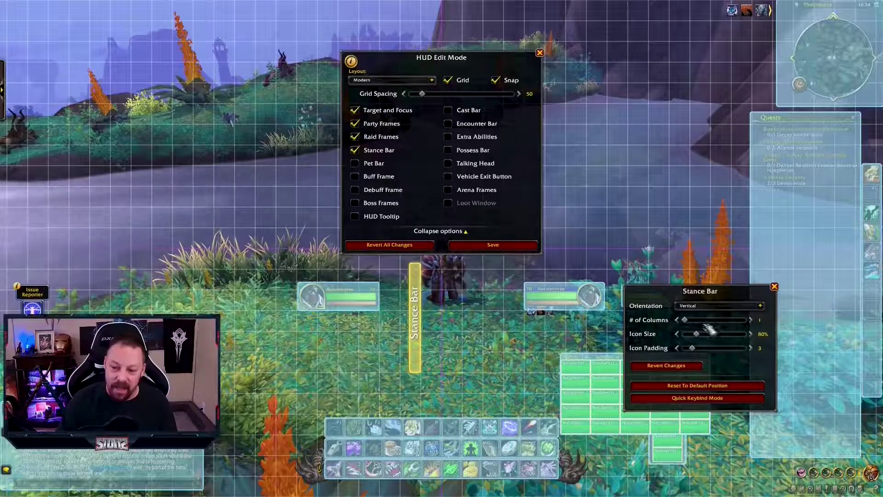
drag(685, 320, 710, 322)
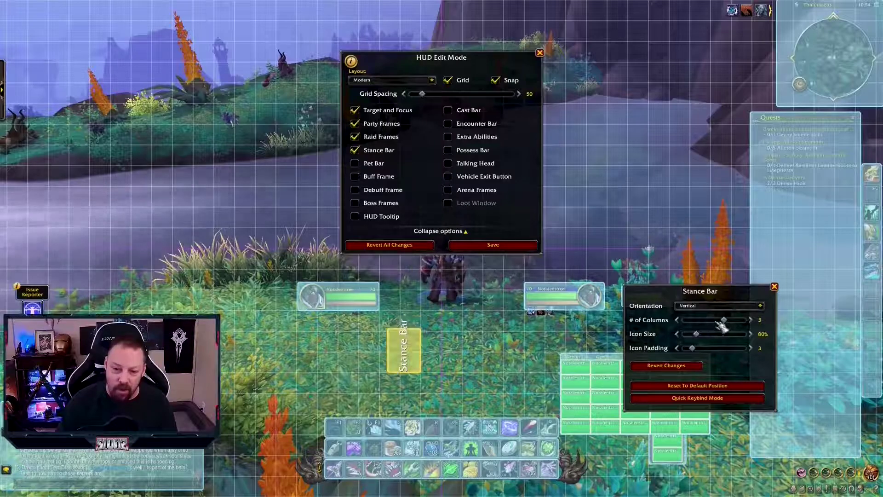
drag(418, 353, 252, 423)
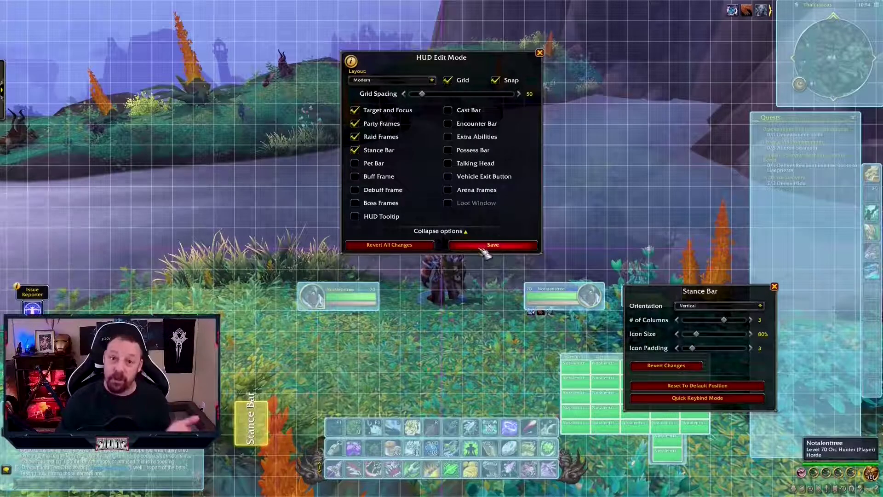
- Show the pet bar and move it up and left, clear of the action bars
click(355, 164)
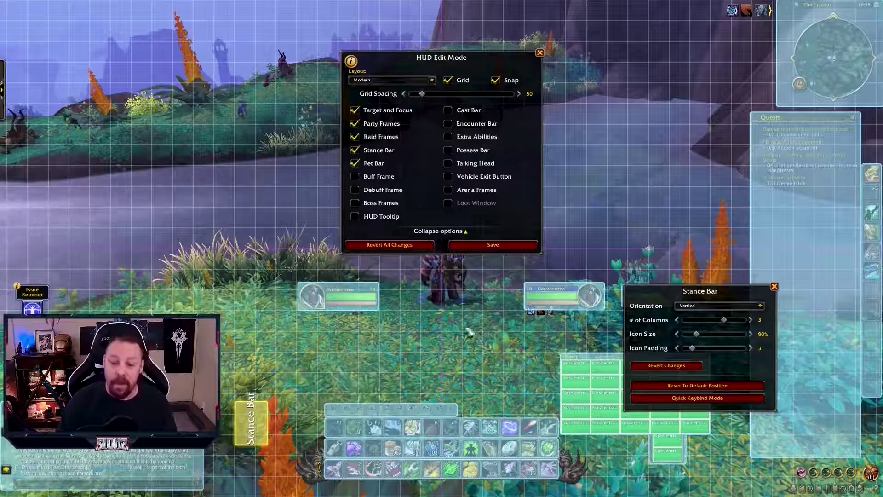
click(775, 287)
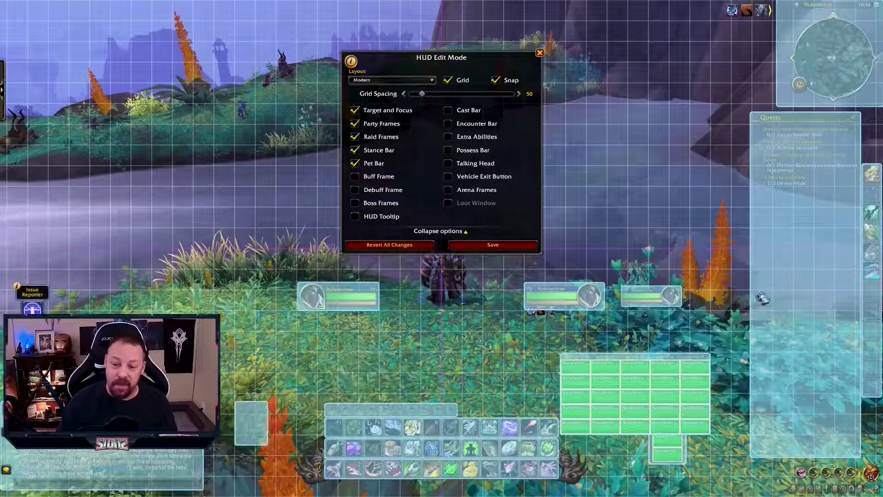
click(416, 411)
drag(417, 411, 368, 360)
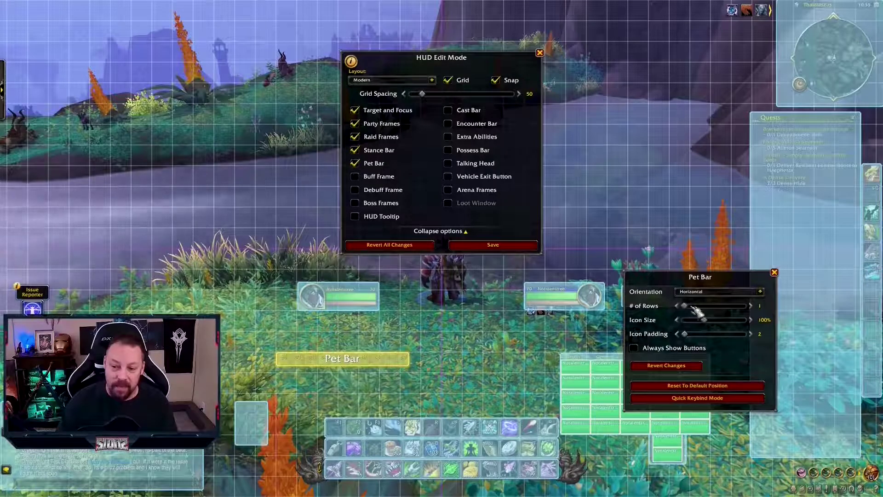
- Set the pet bar to 4 rows and 80% icon size, and place it directly above the stance bar
drag(693, 307, 739, 310)
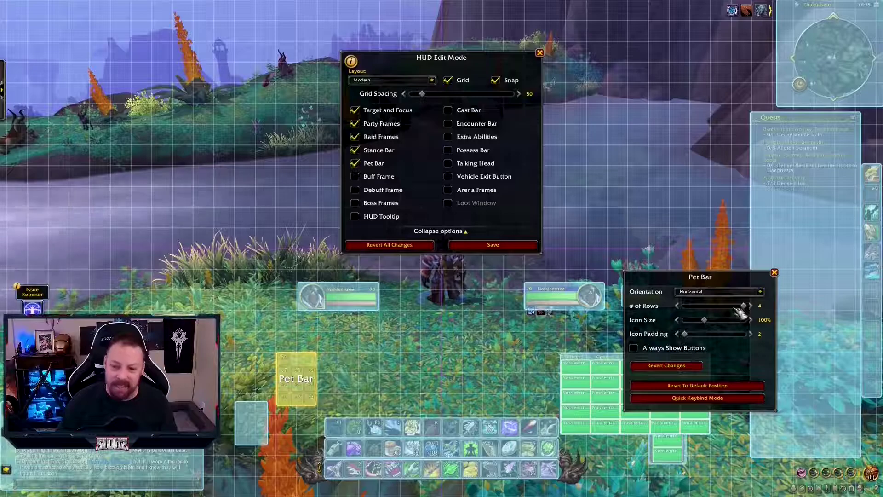
click(677, 320)
click(678, 320)
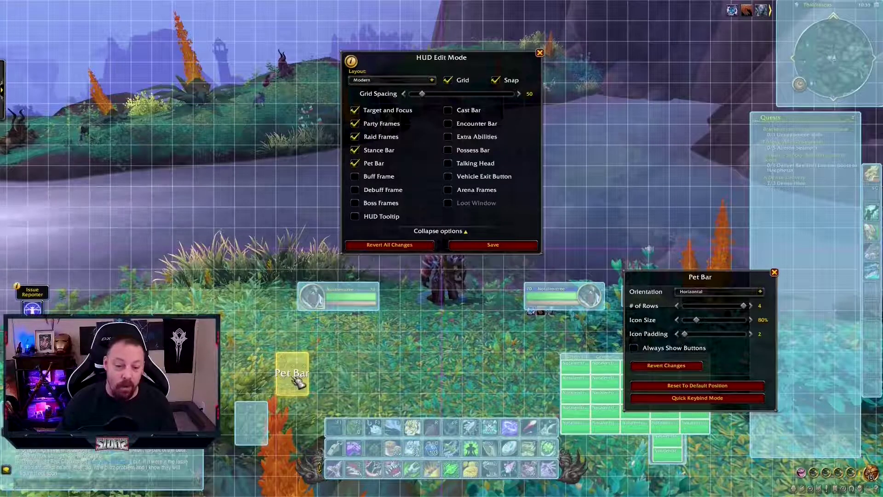
drag(299, 382, 257, 380)
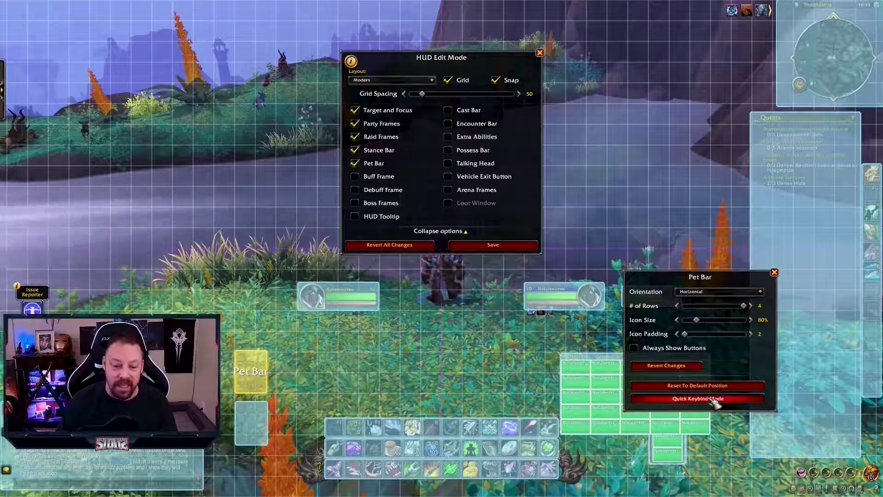
- Visit Quick Keybind Mode from the pet bar settings, accept it, and switch the stance bar's display off and on in HUD Edit Mode
click(712, 399)
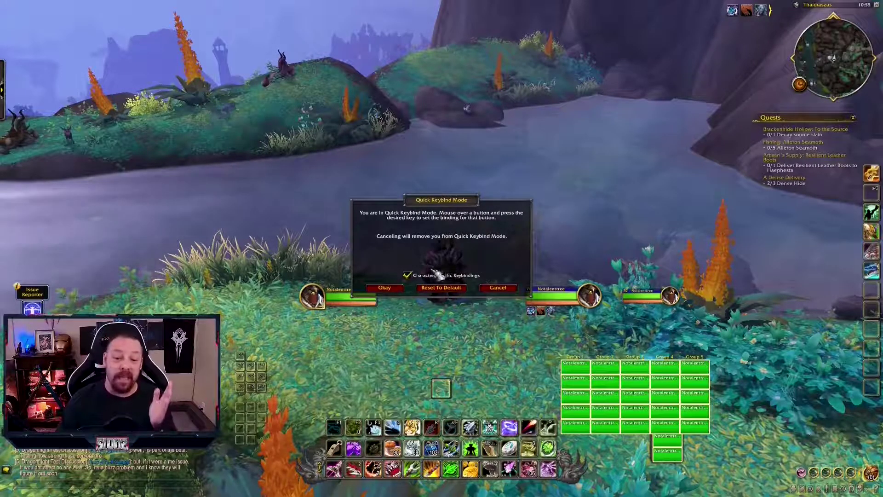
click(385, 288)
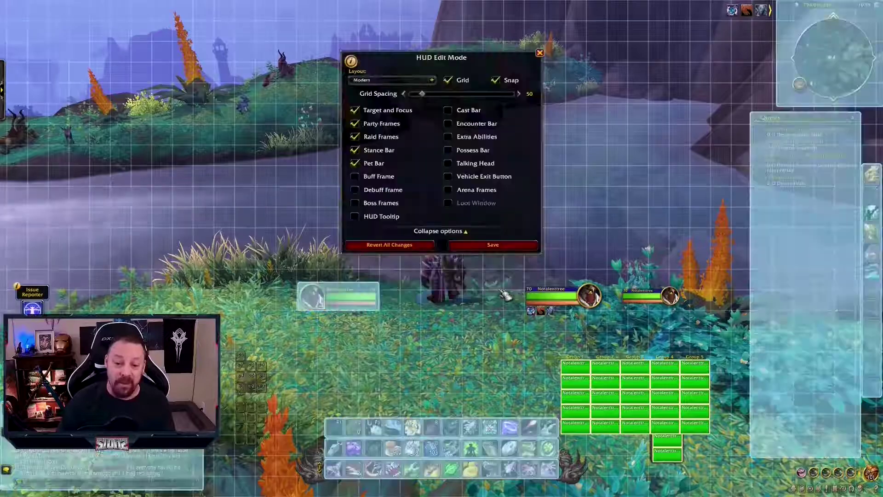
click(355, 151)
click(355, 151)
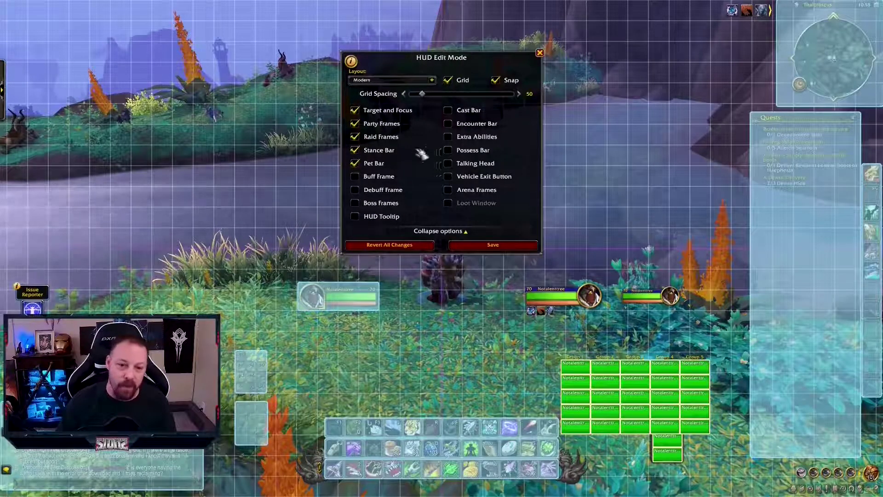
- Show the buff and debuff frames beside the minimap, with the debuff frame placed under the buff frame
click(355, 176)
click(719, 36)
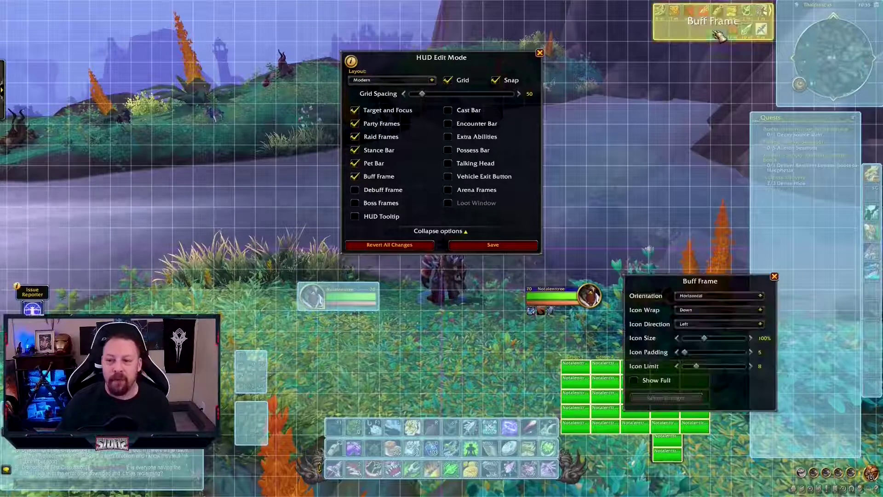
mouse_move(716, 34)
mouse_down()
mouse_move(652, 39)
mouse_move(705, 32)
mouse_up()
drag(721, 79, 725, 59)
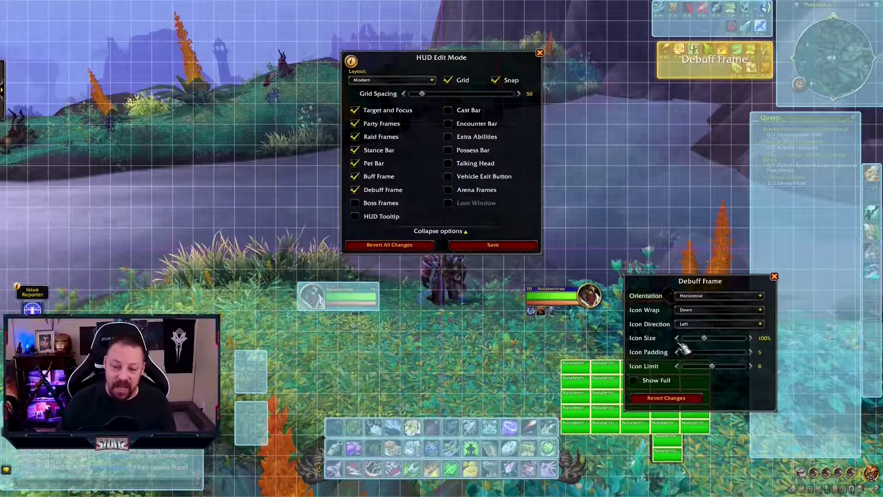
- Try the debuff frame's icon size, icon limit and Show Full options, restoring 100% size, limit 8 and Show Full off
click(751, 338)
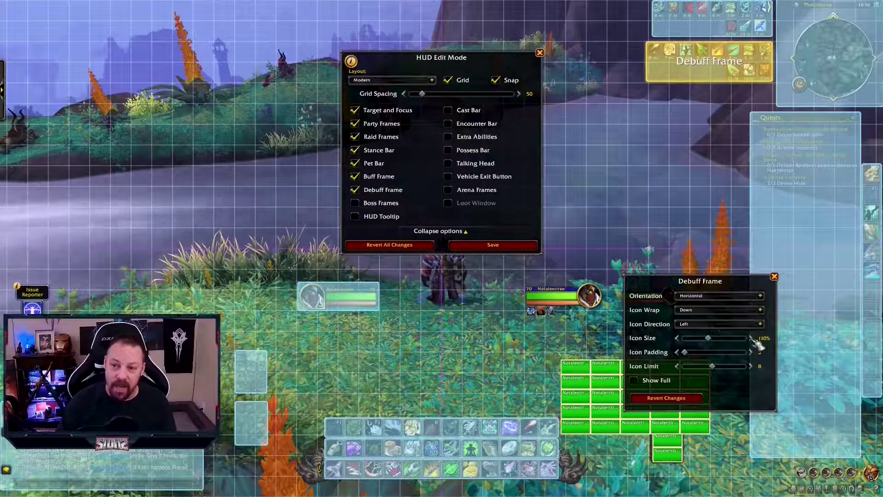
scroll(710, 345, up, 2)
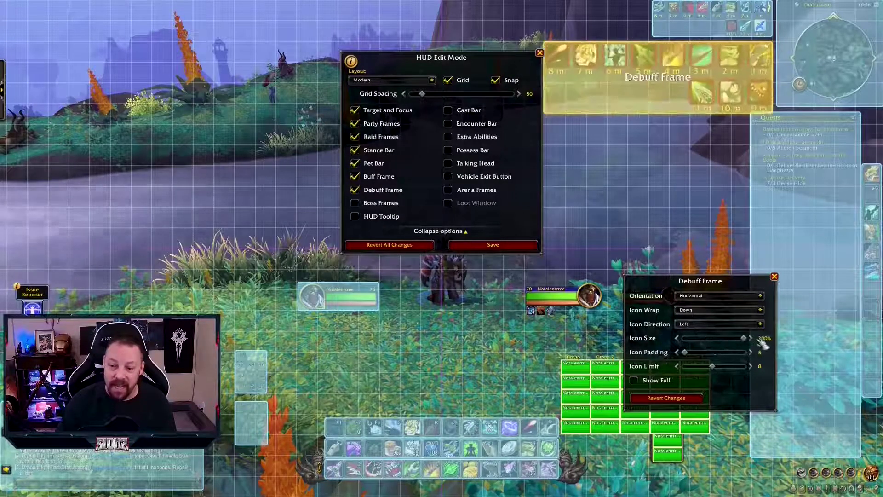
scroll(706, 343, down, 3)
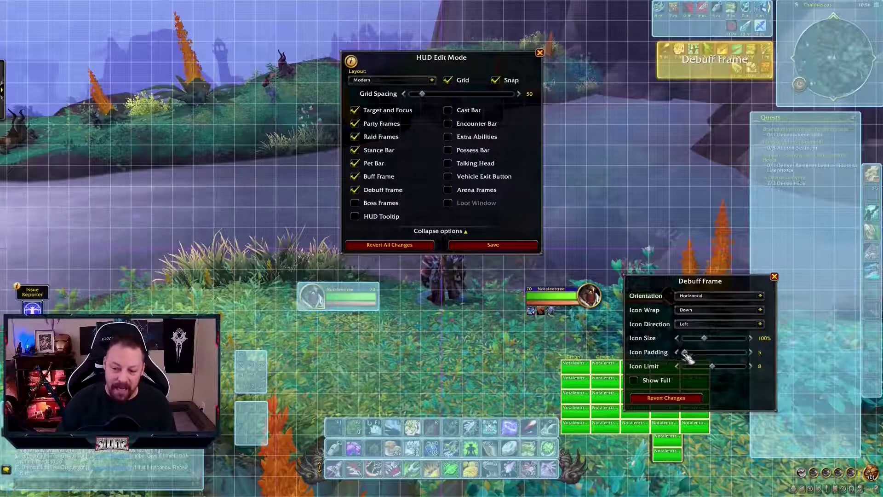
mouse_move(716, 367)
mouse_down()
mouse_move(755, 371)
mouse_move(684, 367)
mouse_move(718, 371)
mouse_up()
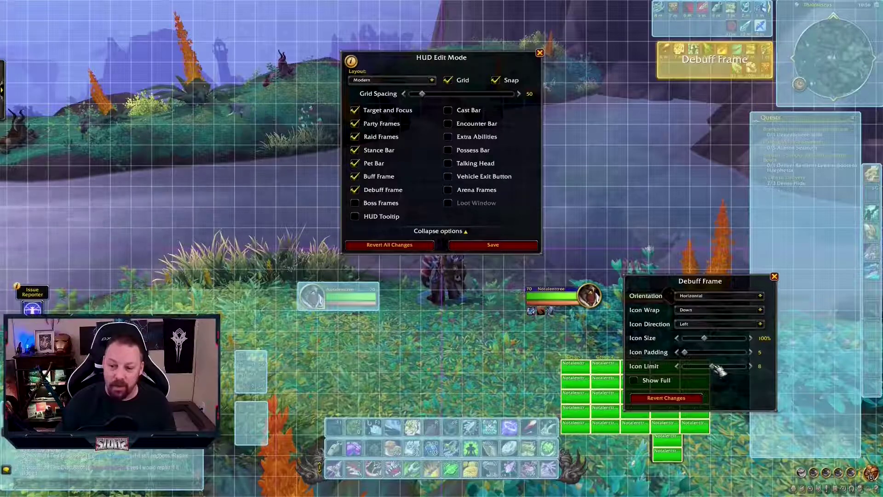
click(634, 381)
click(635, 380)
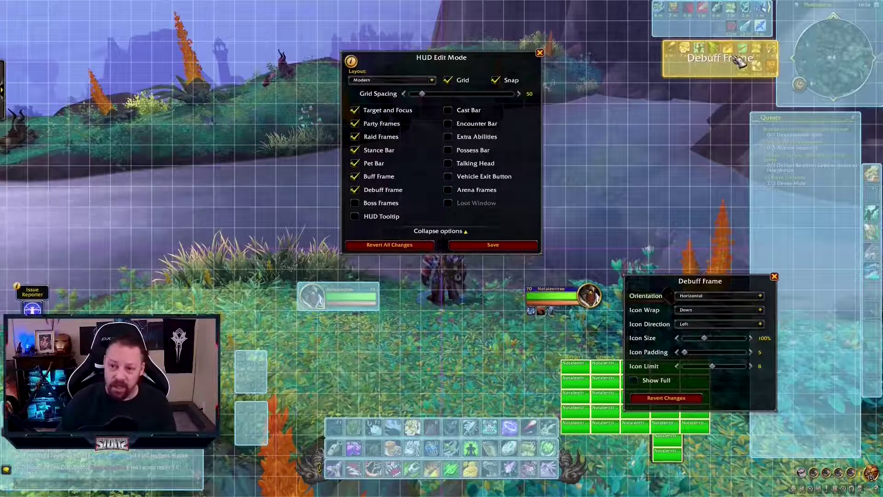
- Nudge the debuff frame up so it sits tight against the buff frame's lower edge
drag(729, 65, 734, 58)
- Show the boss frames and move them over to the upper-left area of the HUD
click(355, 203)
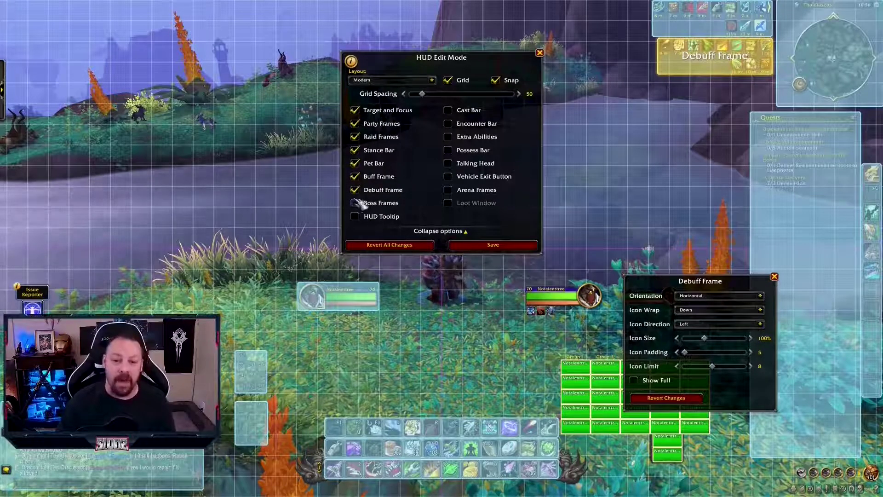
click(313, 173)
drag(312, 173, 191, 178)
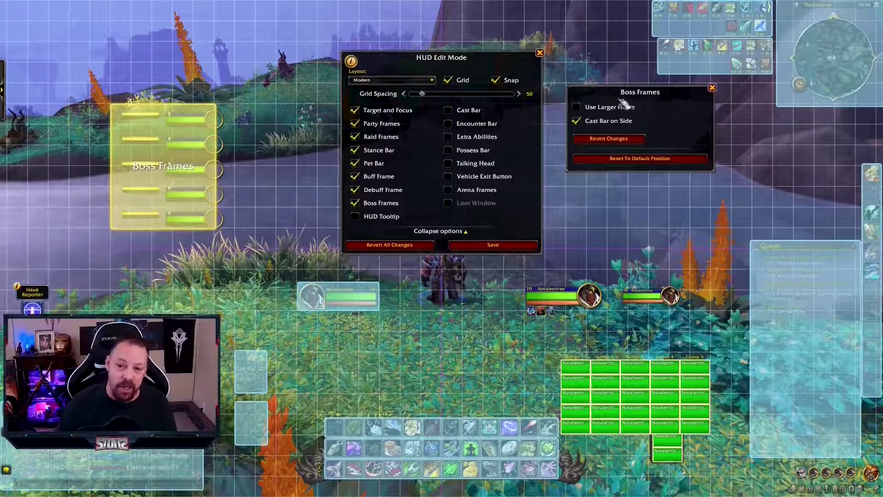
- Try the boss frames' Use Larger Frame and Cast Bar on Side options, restoring both to their original settings
click(577, 107)
click(576, 107)
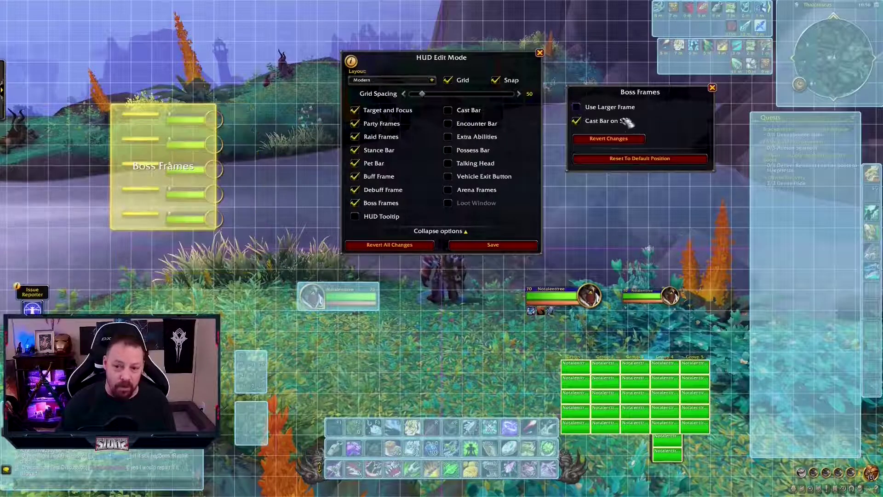
click(577, 121)
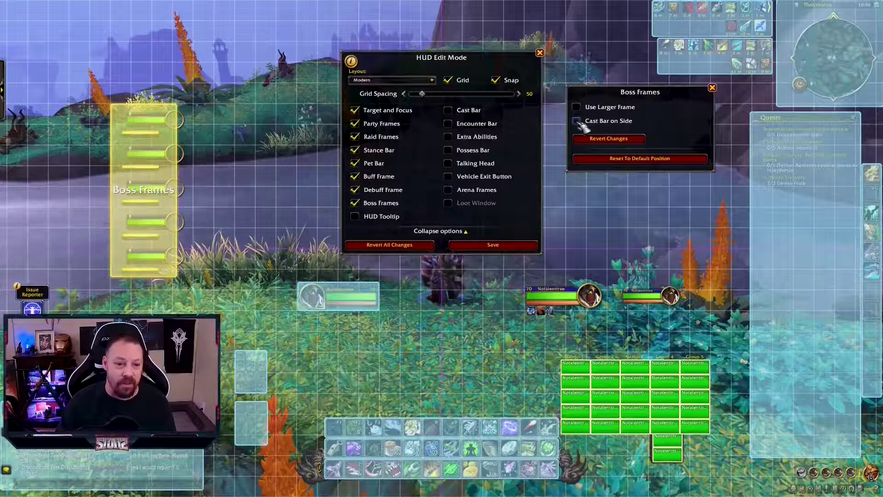
click(577, 121)
- Move the boss frames down and against the HUD's far left edge
drag(151, 217, 48, 234)
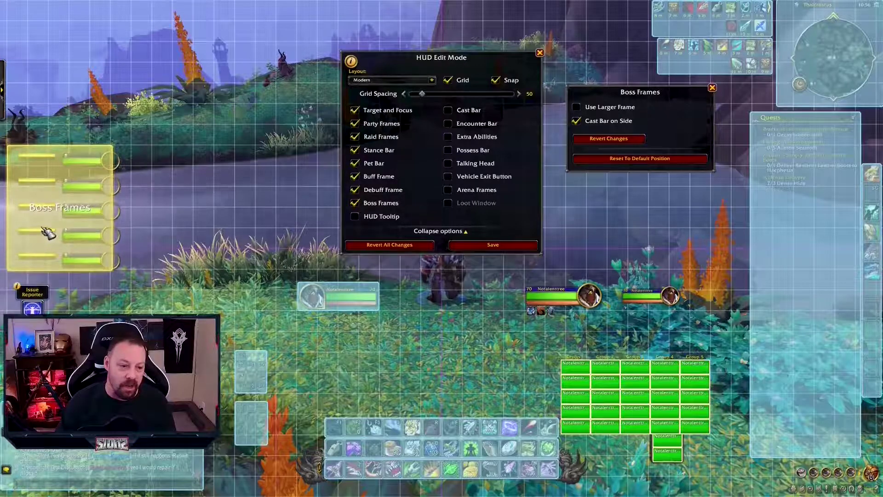
- Show the HUD tooltip and place it below the boss frames, above the chat area
click(355, 217)
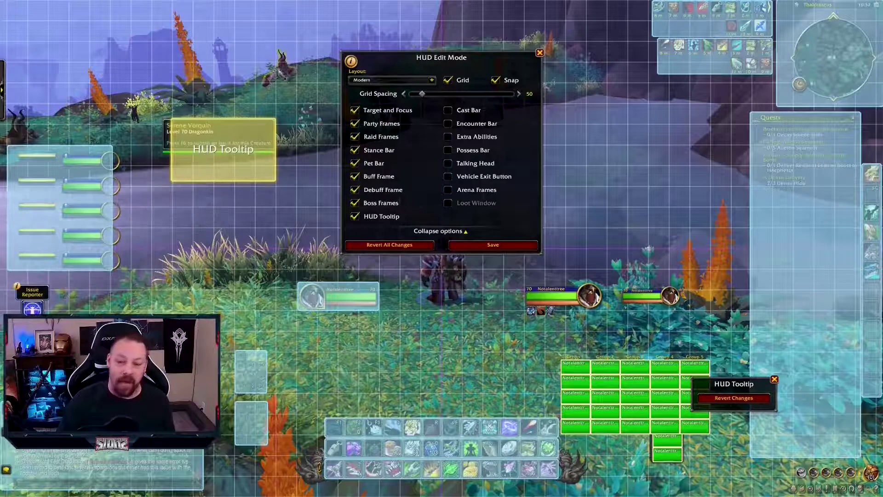
drag(230, 148, 237, 245)
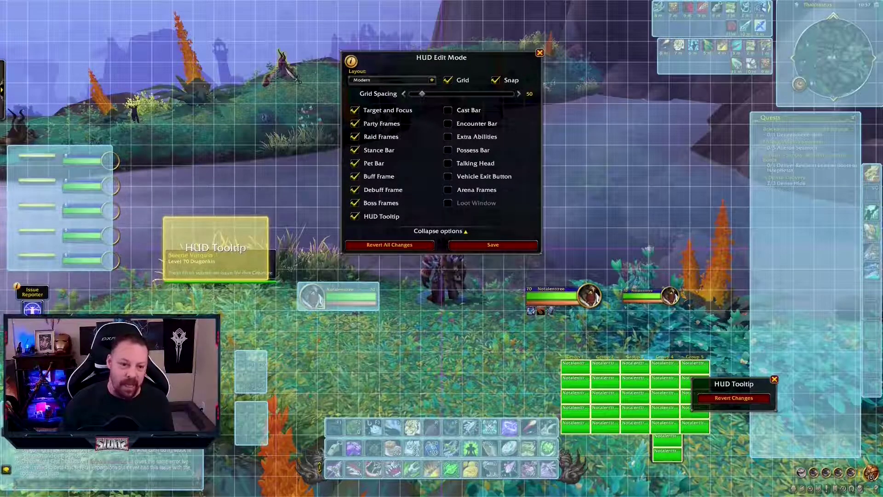
drag(215, 249, 152, 321)
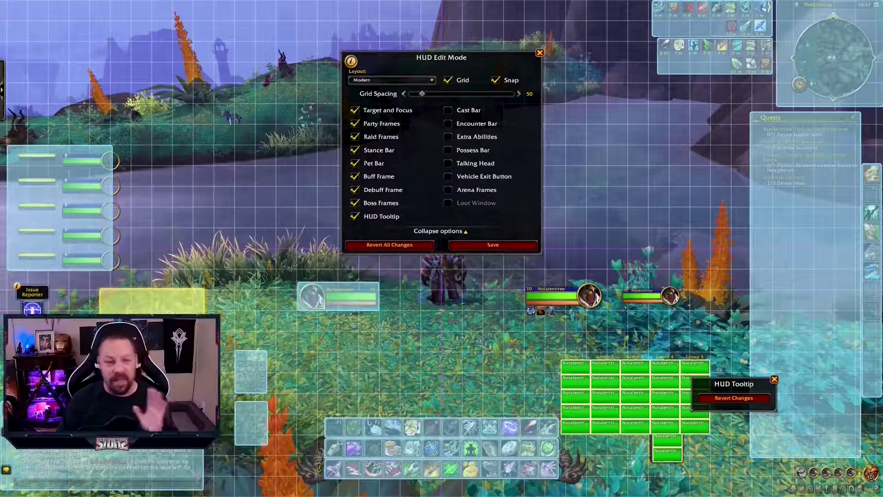
- Show the cast bar, move it up above the center of the action bars and set its bar size to 140%
click(447, 110)
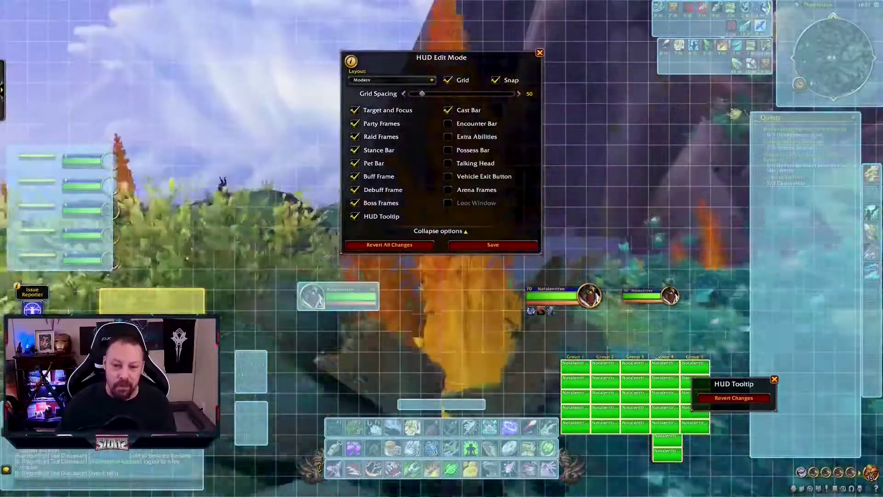
drag(452, 400, 453, 341)
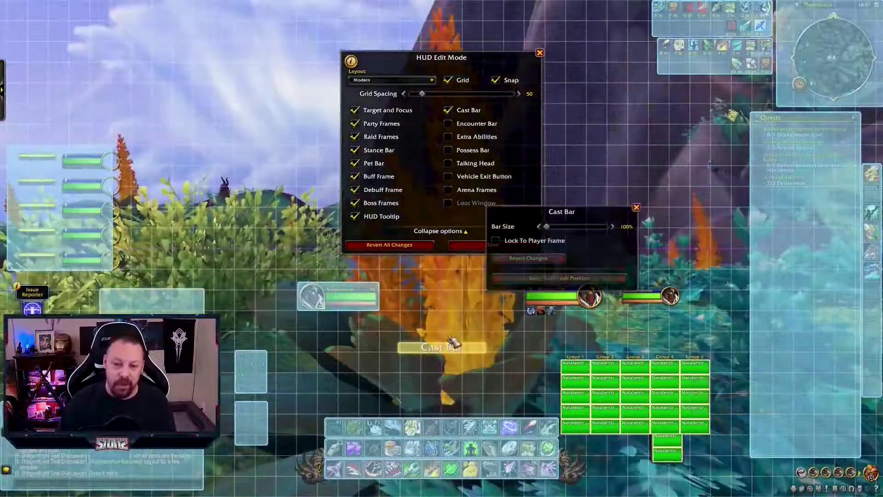
drag(547, 227, 600, 234)
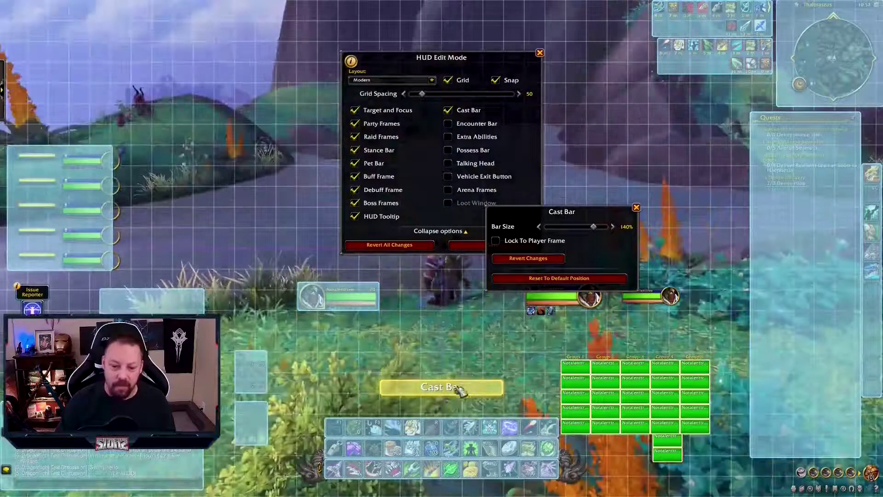
- Set the cast bar's size to 120%, place it between the player and target frames, and try the Lock To Player Frame option
drag(460, 390, 468, 320)
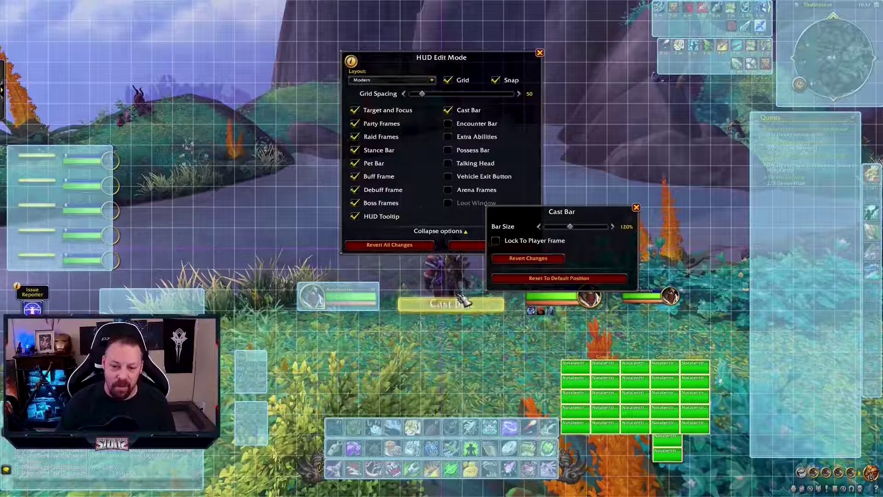
click(495, 240)
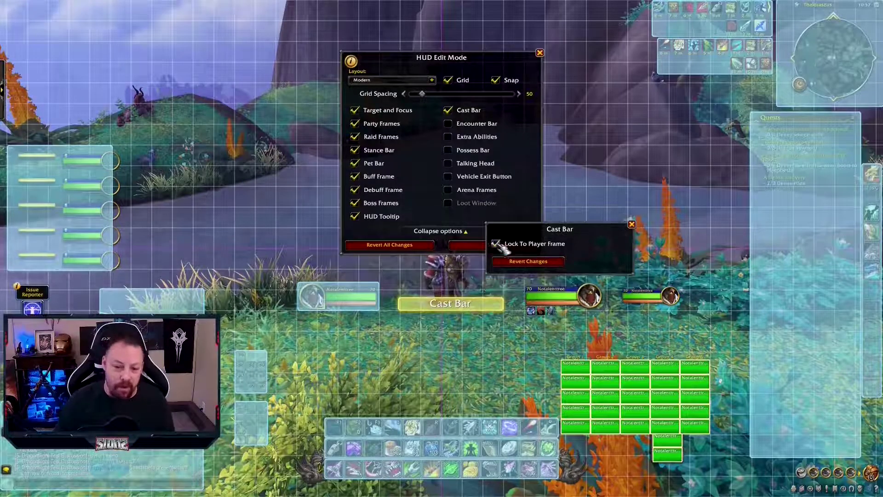
- Show the encounter bar and move it above the target frame, beside the lower corner of the HUD Edit Mode window
click(458, 125)
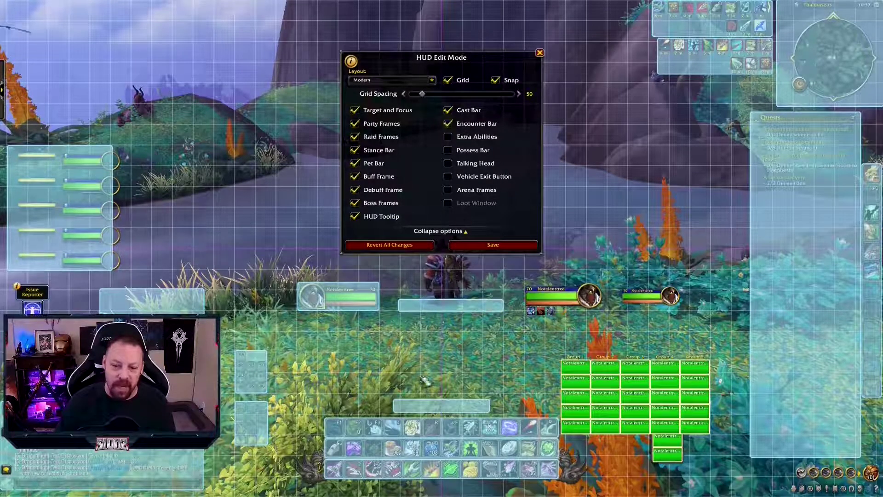
click(427, 405)
drag(426, 404, 578, 249)
- Show the Extra Abilities frame and place it beside the action bars, moving the two small bar frames there up beneath the player frame
click(448, 137)
mouse_move(432, 363)
mouse_down()
mouse_move(400, 341)
mouse_move(450, 371)
mouse_move(266, 218)
mouse_move(423, 375)
mouse_move(433, 374)
mouse_up()
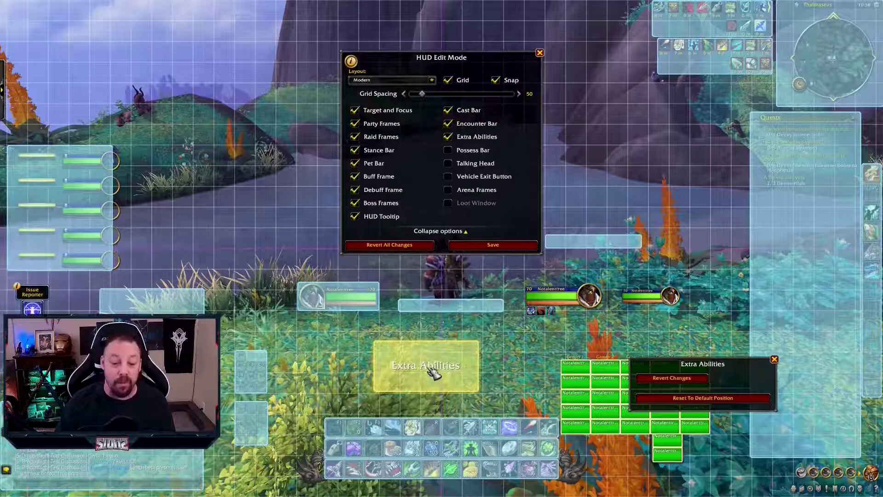
drag(250, 371, 314, 358)
drag(266, 414, 287, 345)
click(411, 379)
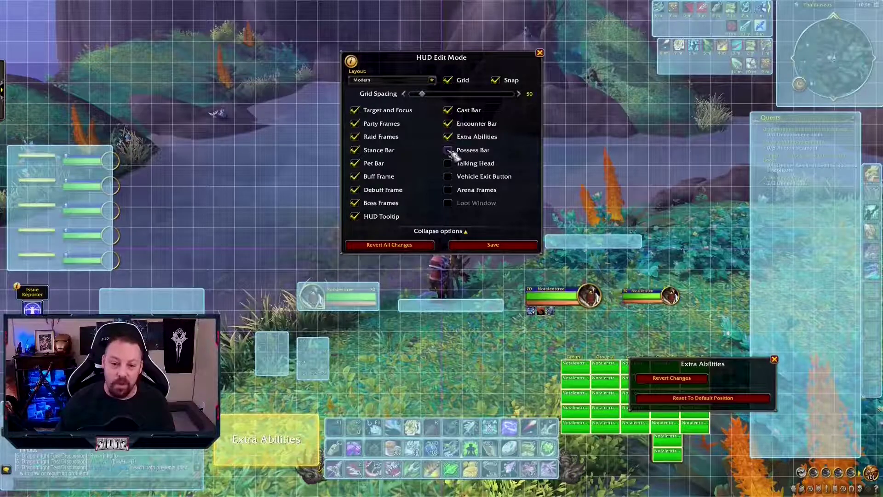
- Show the Possess Bar and place it directly above the Extra Abilities frame
drag(348, 414, 476, 370)
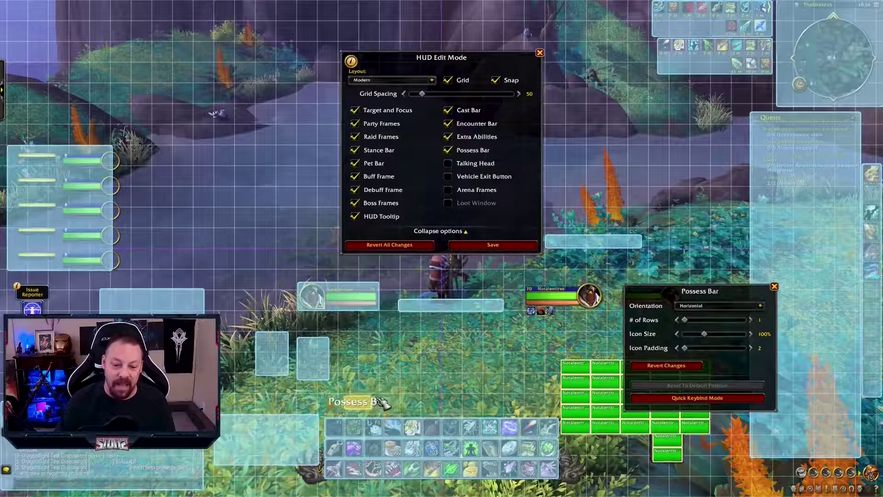
drag(363, 411, 354, 399)
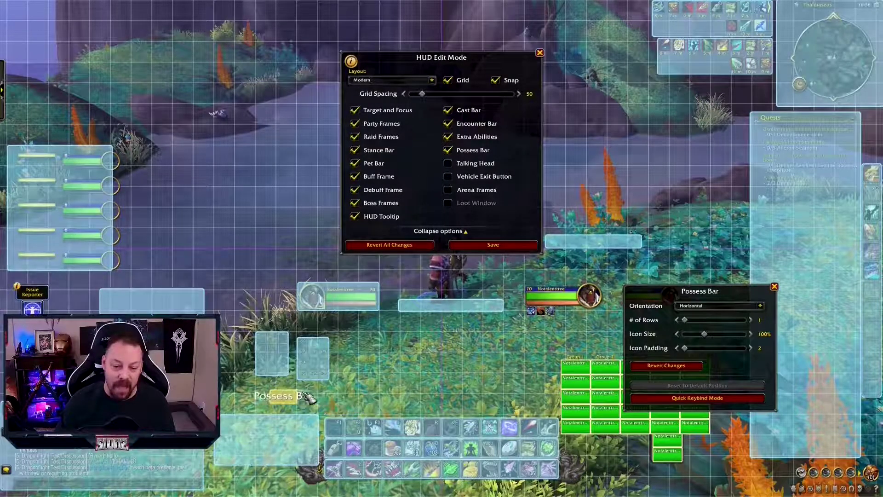
drag(291, 399, 289, 401)
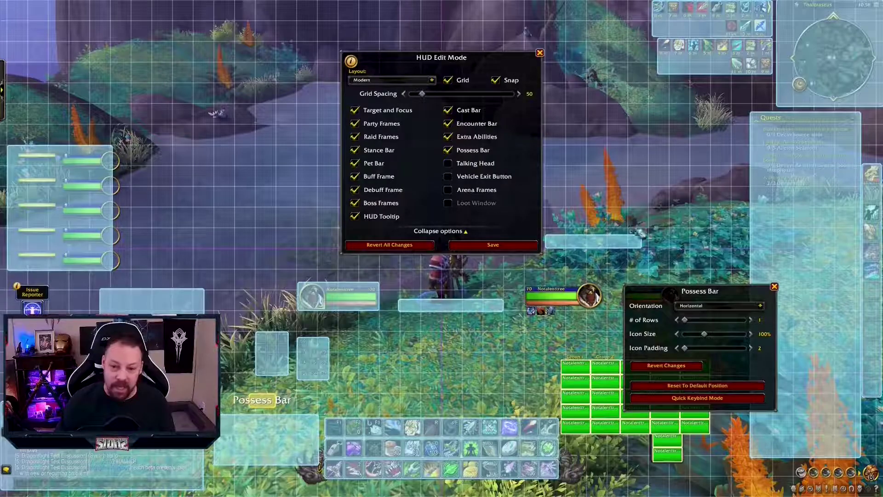
- Show the Talking Head and place it over the lower boss frames, then show the Vehicle Exit Button and place it above the encounter bar
click(448, 164)
drag(466, 395, 155, 266)
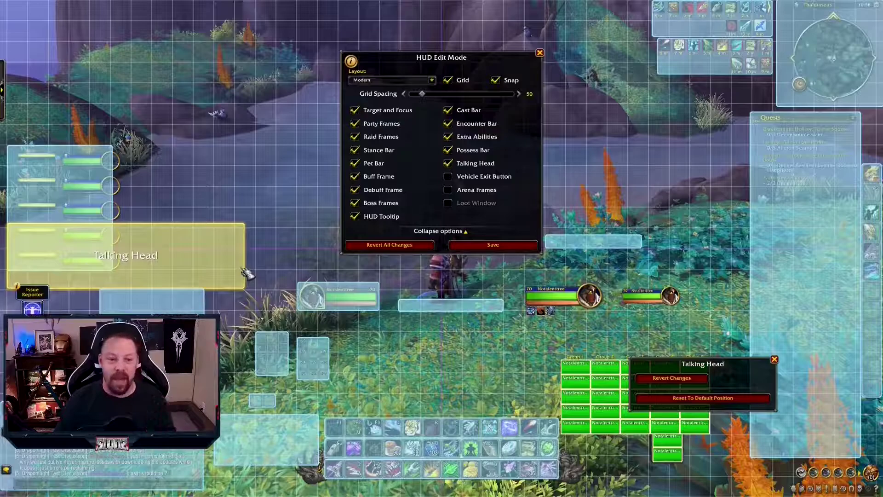
click(450, 178)
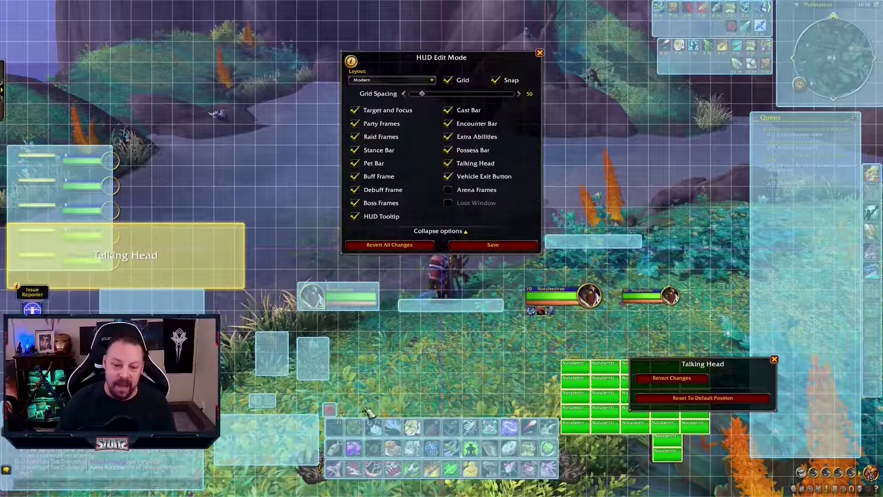
drag(329, 409, 573, 198)
- Show the Arena Frames and stack them on the boss frames, then move the Objective Tracker back up beneath the minimap
click(450, 190)
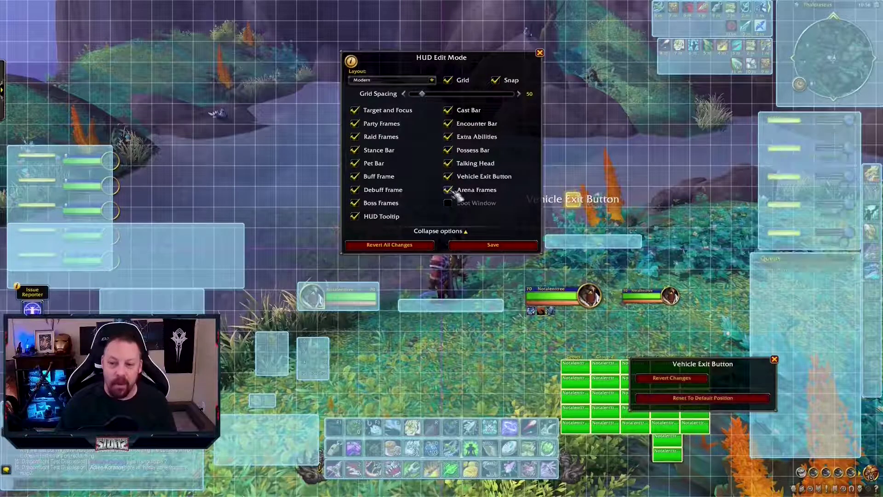
drag(808, 182, 45, 221)
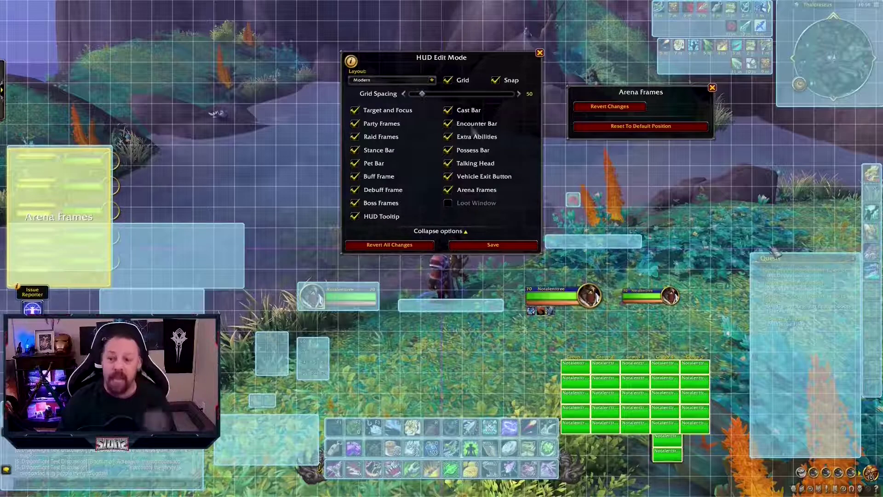
drag(803, 267, 802, 143)
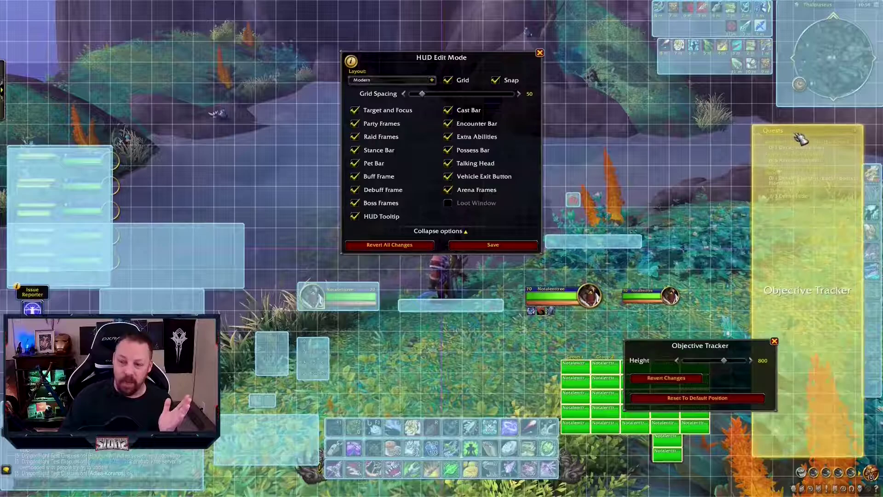
- View the settings of Action Bars 3 and 1, then move the Extra Abilities frame up between the boss frames and the HUD Edit Mode window
click(441, 430)
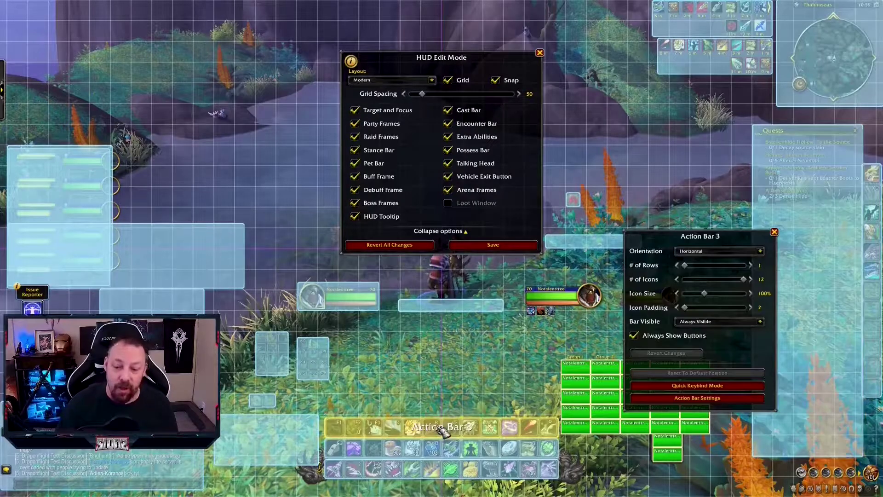
click(393, 469)
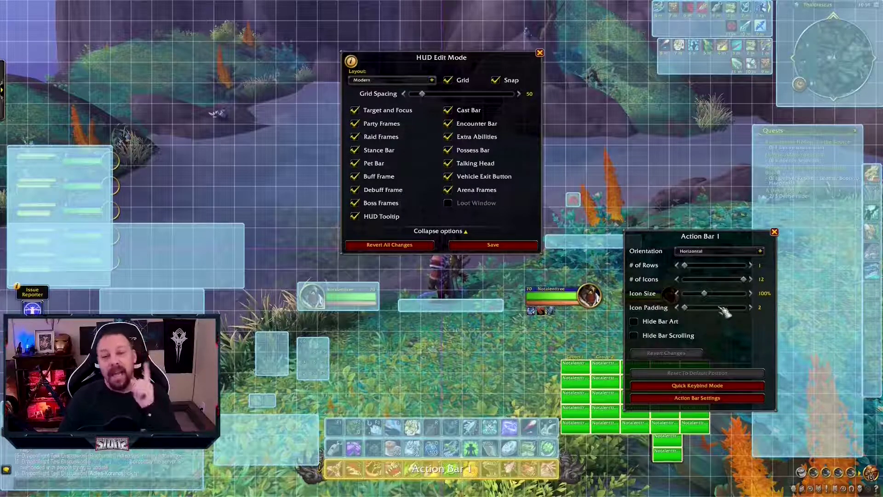
drag(296, 440, 249, 151)
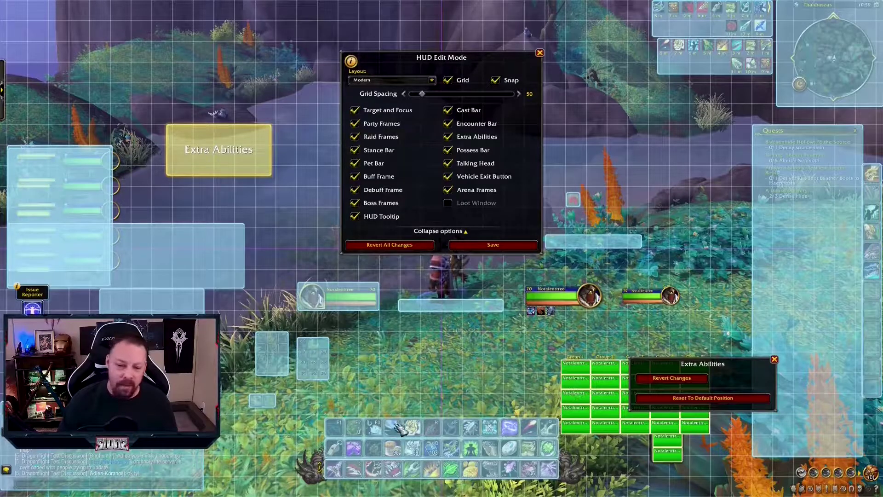
- Enable Hide Bar Art and Hide Bar Scrolling for Action Bar 1 and set its icon size to 80%
click(417, 473)
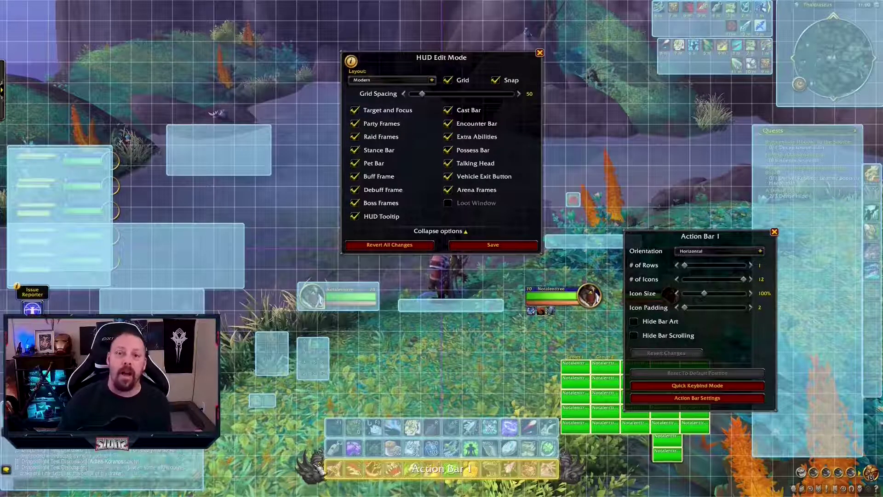
click(634, 335)
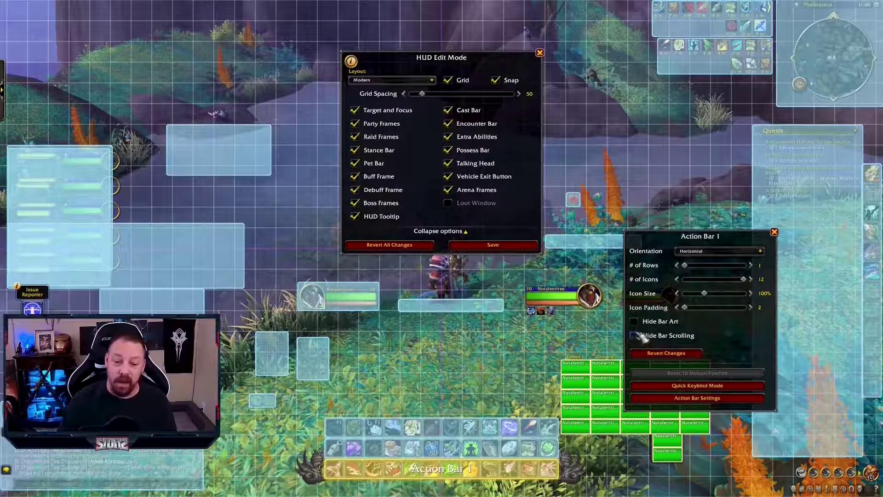
click(634, 322)
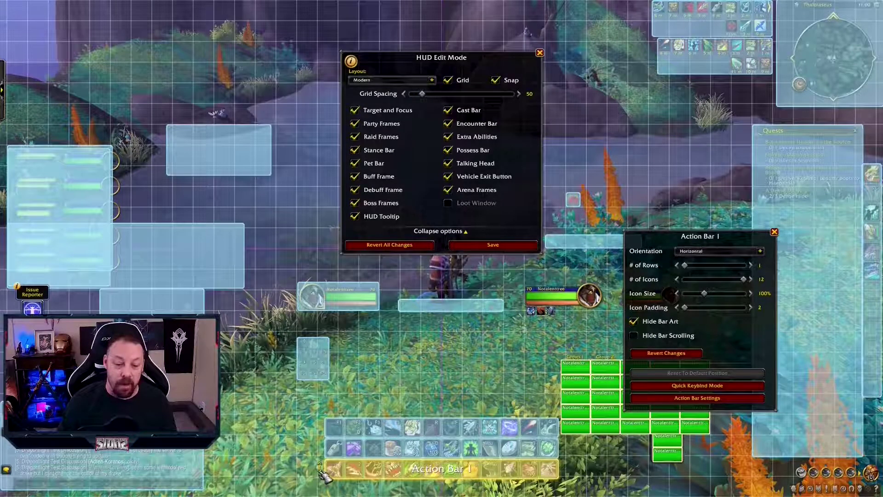
click(635, 336)
click(678, 295)
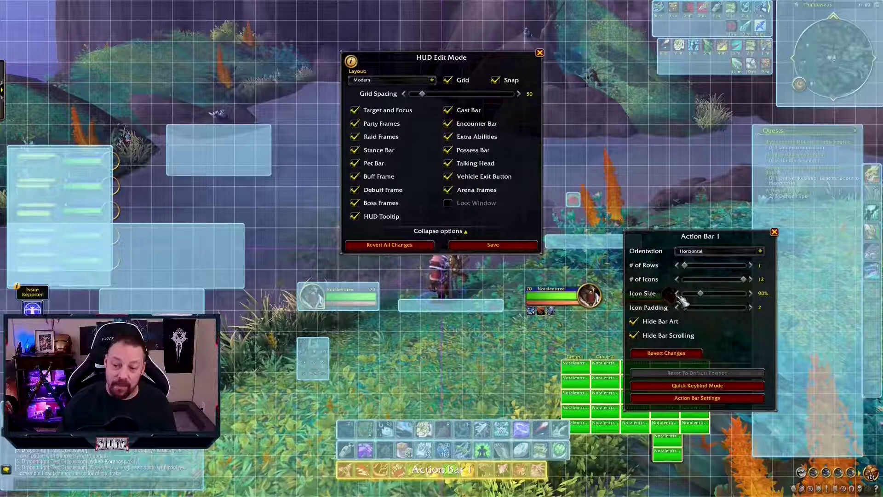
click(678, 295)
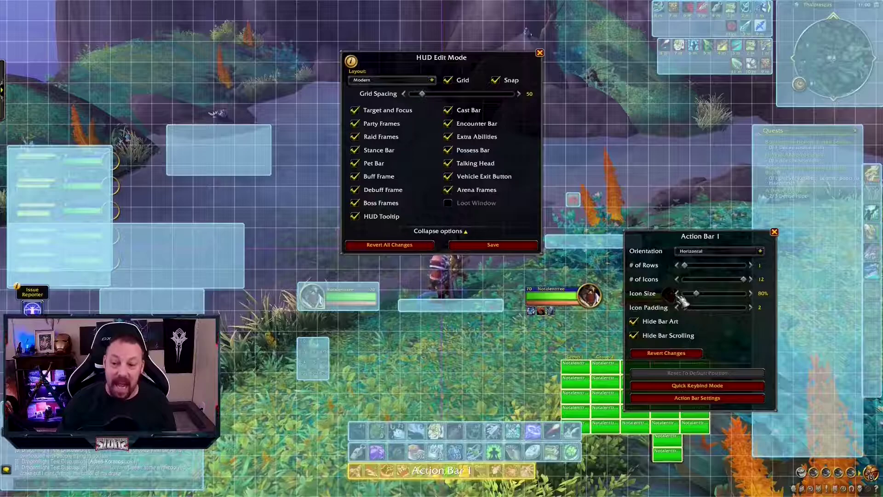
- Pull Action Bars 2 and 3 up away from Action Bar 1 and reposition Action Bar 1 near the lower edge of the HUD
drag(453, 451, 450, 417)
click(450, 471)
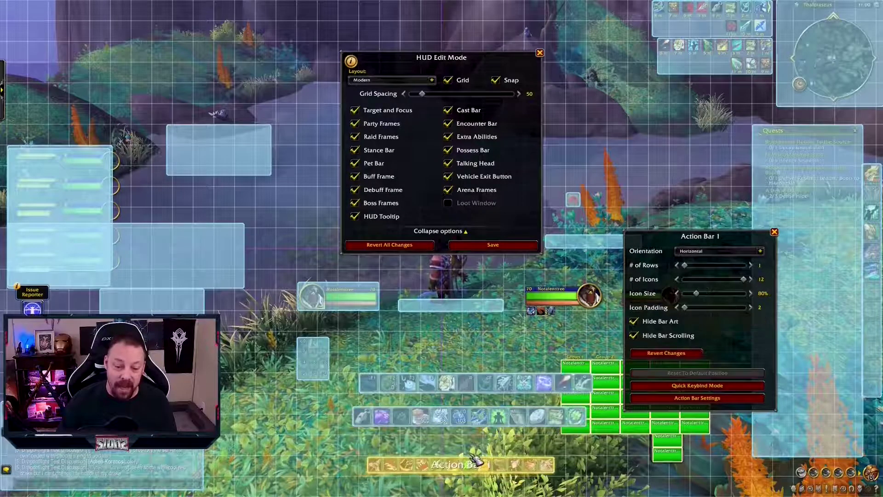
drag(450, 461, 465, 462)
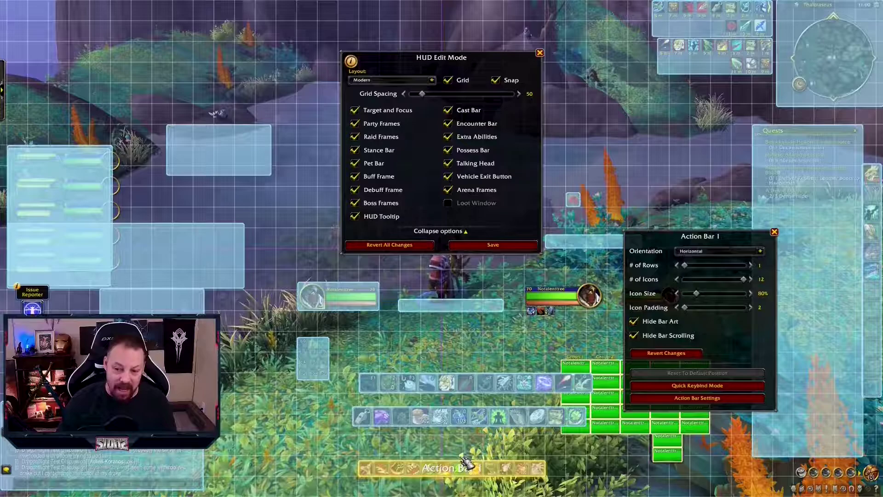
drag(466, 461, 467, 465)
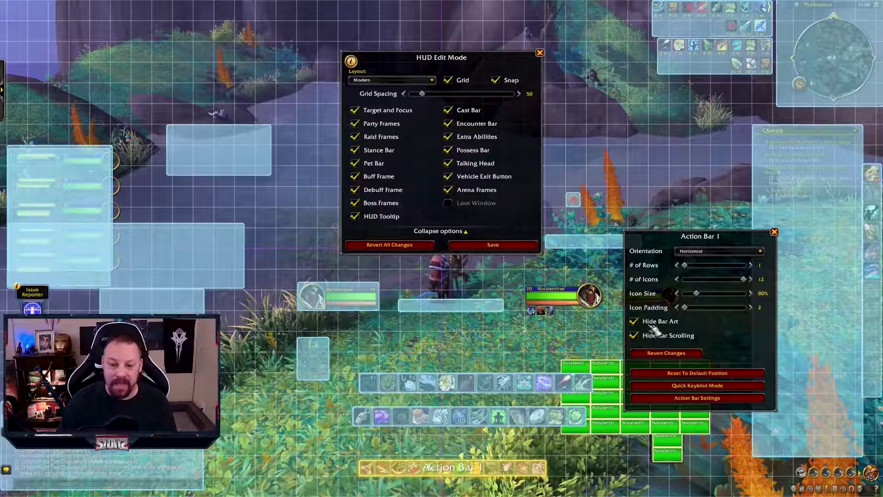
- Set Action Bar 2's icon size to 80% and snap it directly above Action Bar 1
click(495, 427)
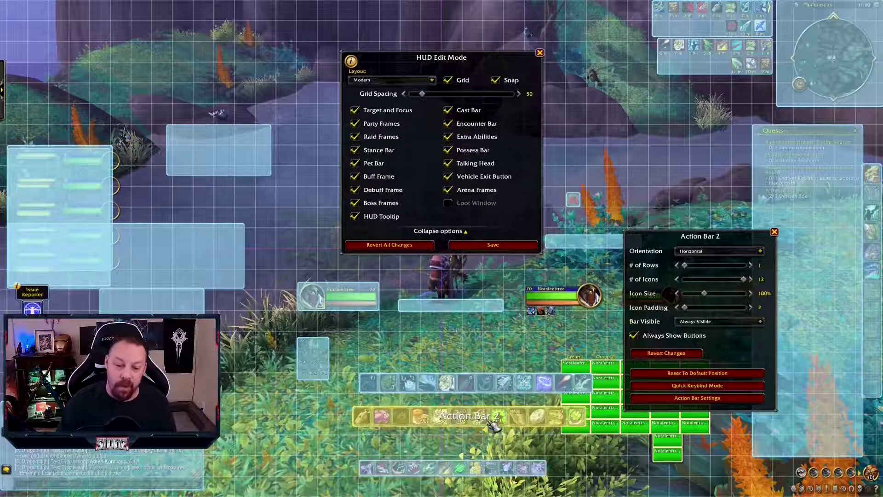
click(677, 293)
click(677, 293)
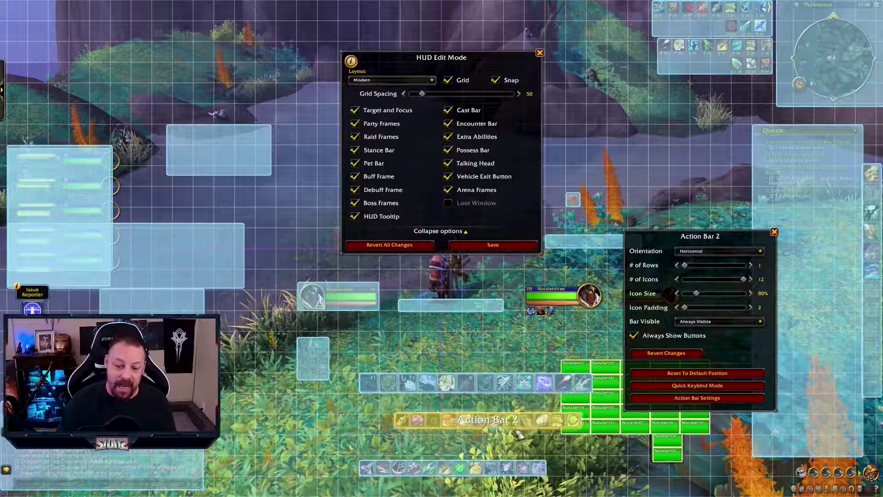
drag(499, 416, 491, 459)
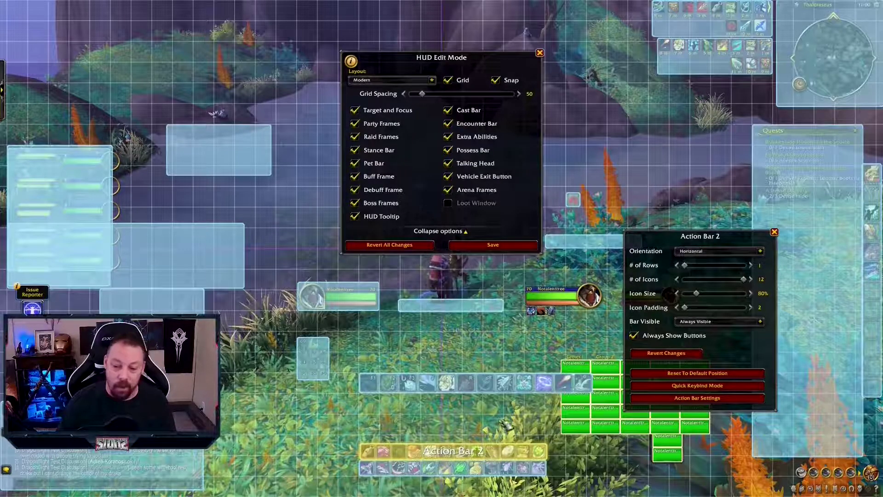
- Set Action Bar 3's icon size to 80% and stack it directly above Action Bar 2
click(543, 382)
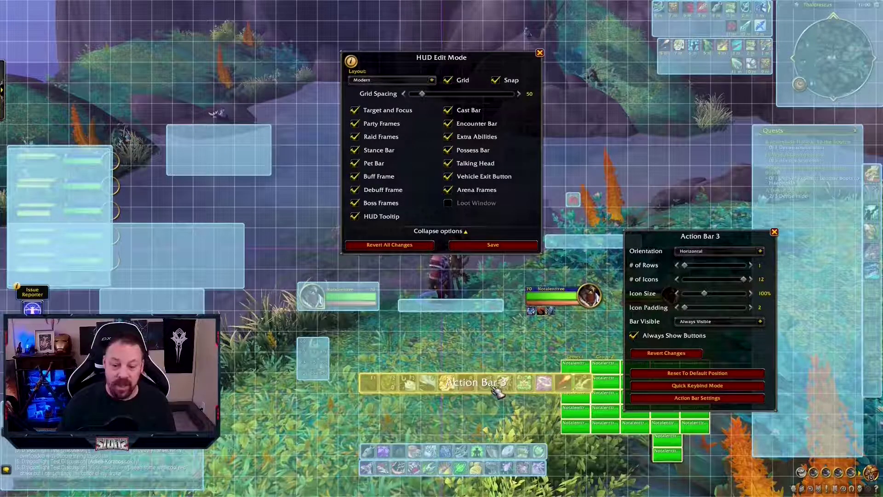
click(677, 293)
click(677, 293)
drag(529, 381, 490, 449)
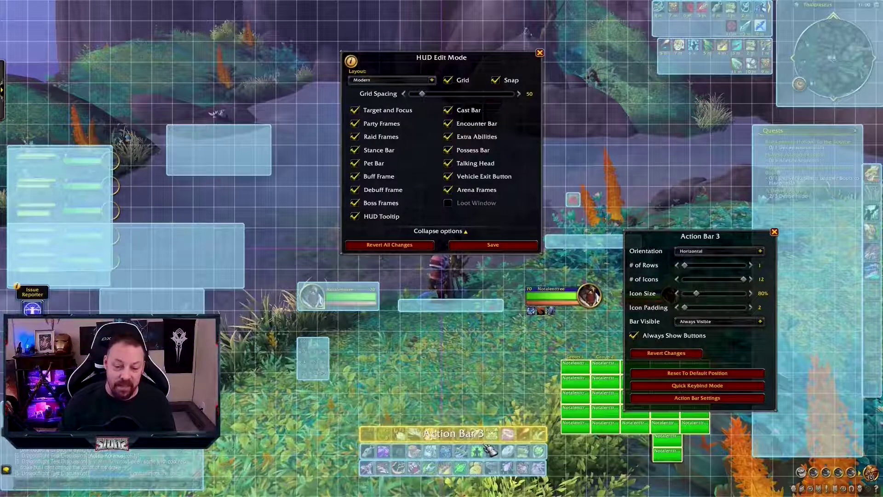
- Nudge Action Bars 2 and 1 up to close the gaps between the three stacked bars
click(460, 453)
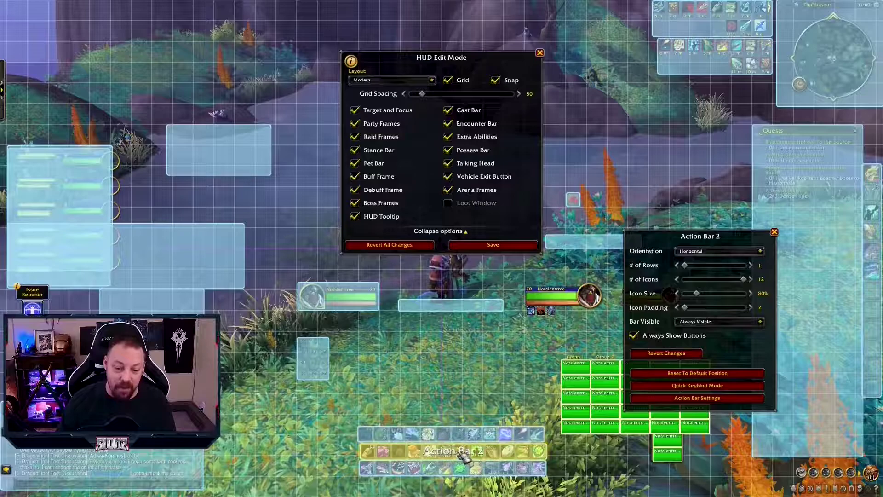
click(463, 469)
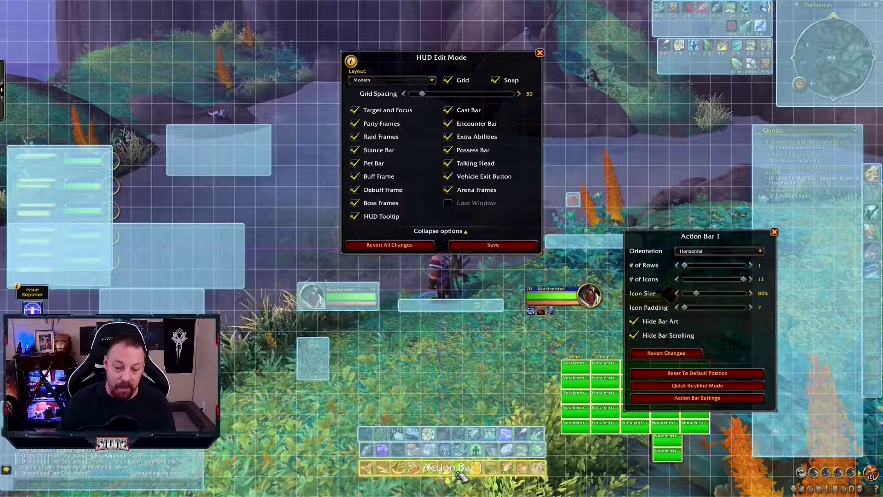
drag(454, 470, 469, 468)
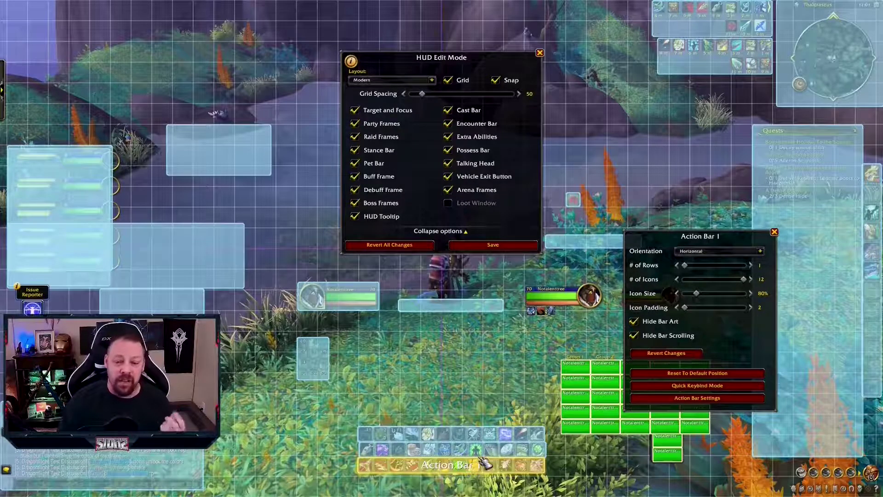
- Shift the player frame slightly farther from the cast bar, then open Action Bar 3's settings
click(338, 297)
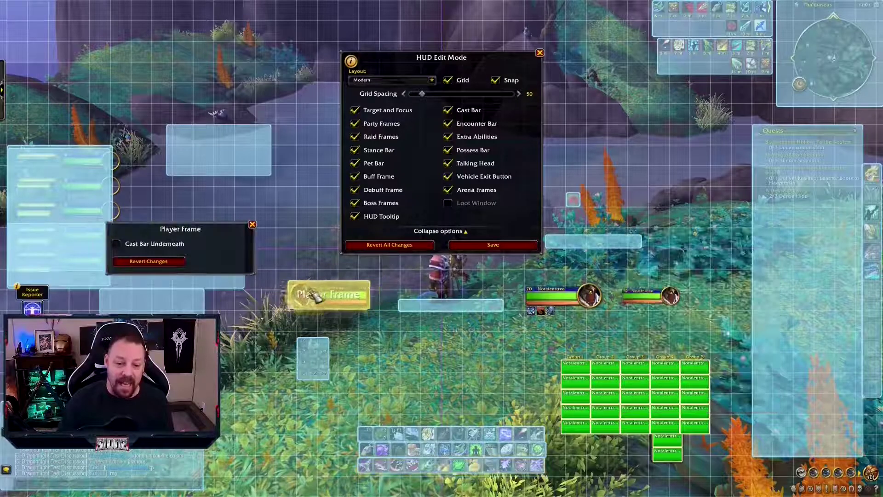
mouse_move(343, 298)
mouse_down()
mouse_move(347, 322)
mouse_move(322, 276)
mouse_move(340, 244)
mouse_move(338, 297)
mouse_up()
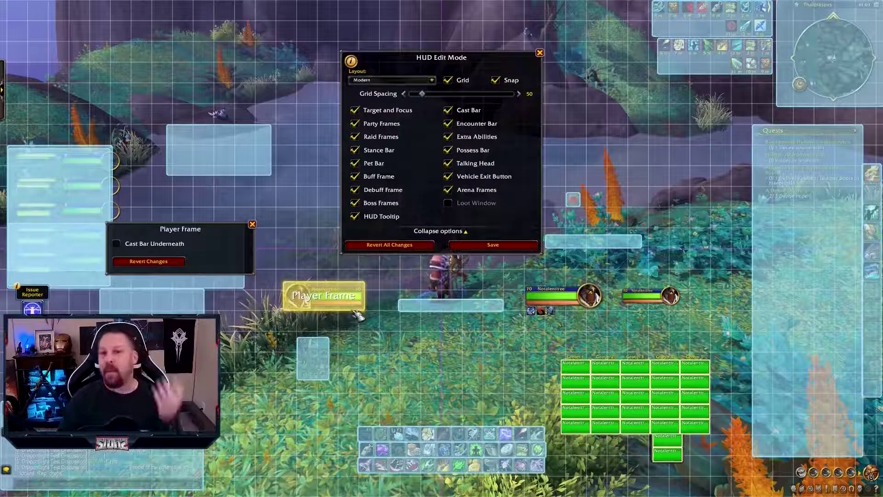
click(505, 436)
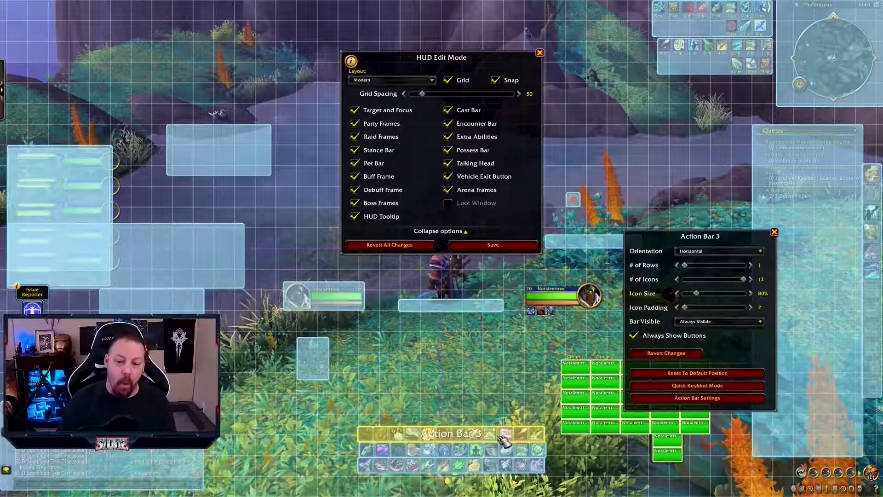
- Look at Quick Keybind Mode from Action Bar 3's settings, then cancel it without binding any key
click(754, 386)
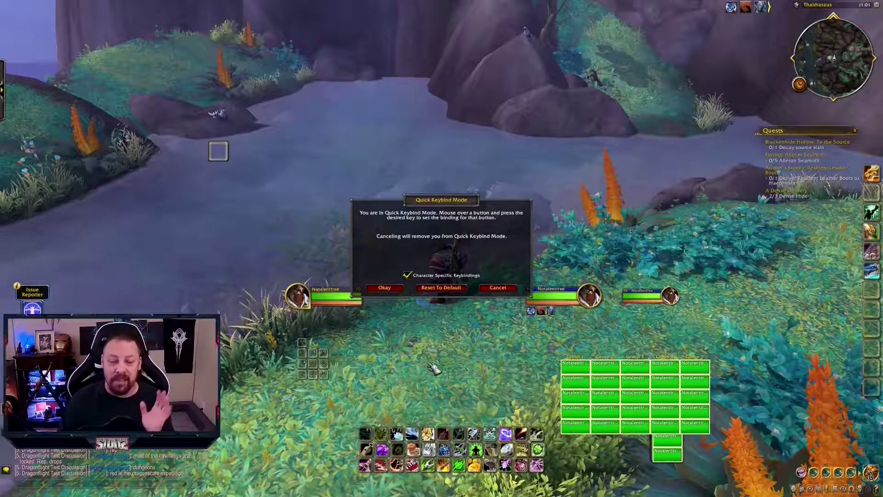
click(494, 288)
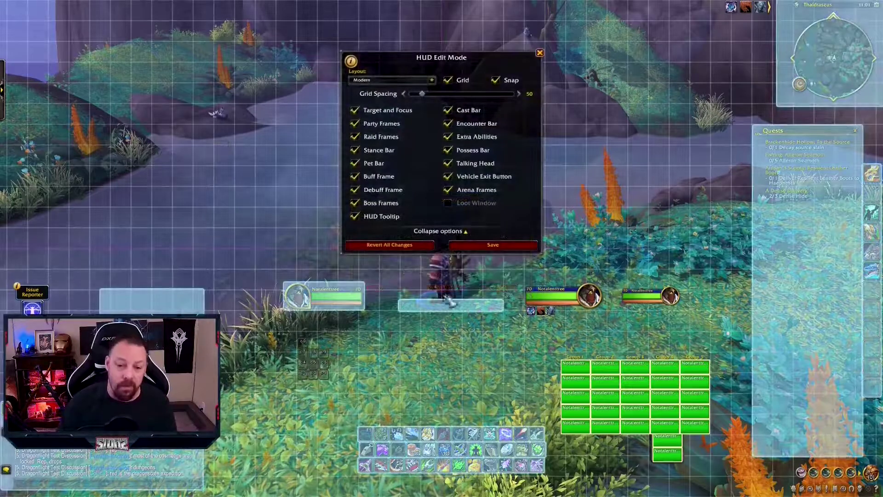
- Line up the pet bar and stance bar on the same spot against the left end of the stacked action bars
click(355, 164)
click(347, 448)
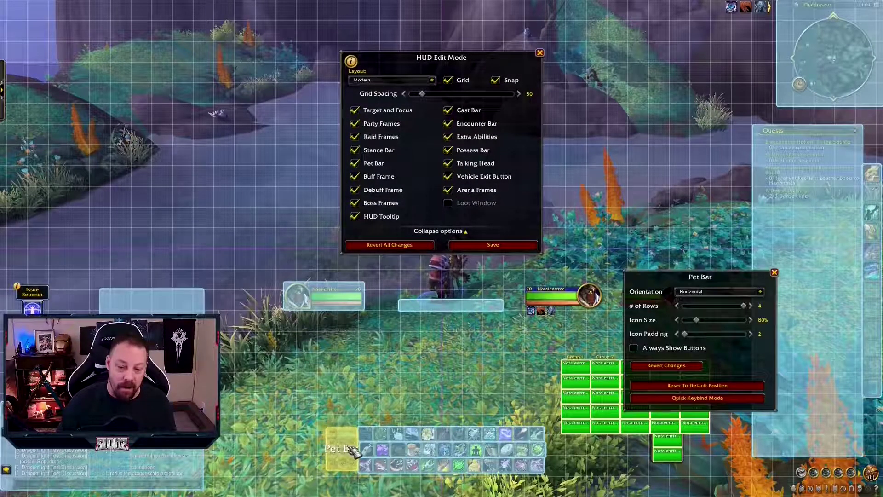
drag(353, 451, 352, 447)
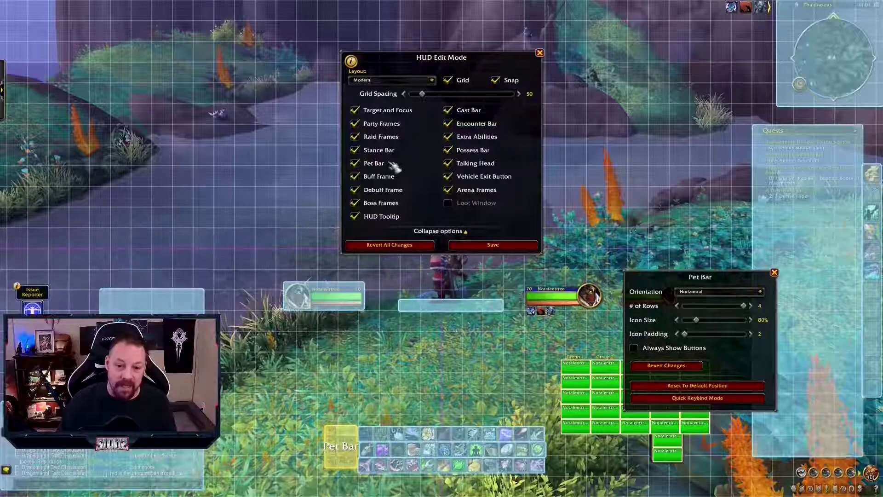
click(356, 150)
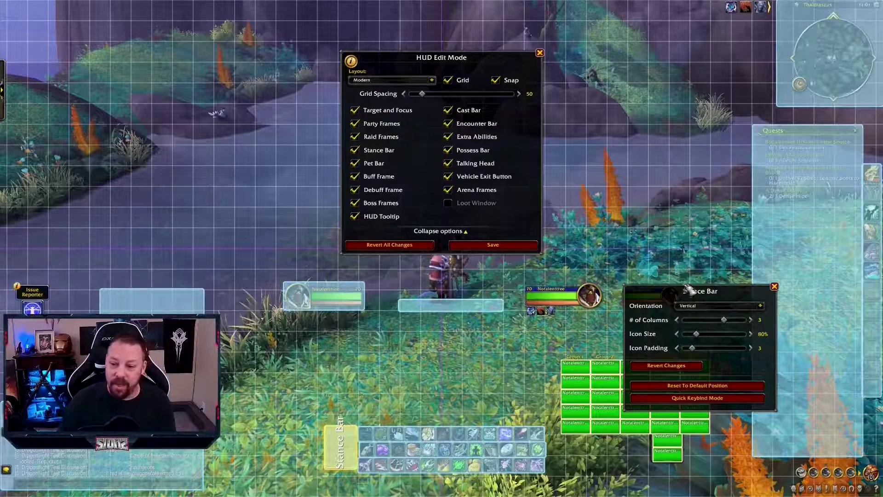
drag(689, 288, 138, 99)
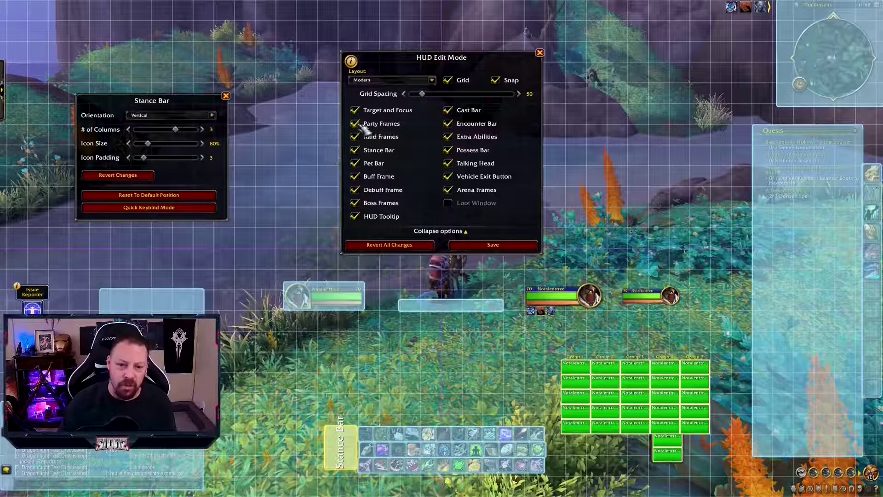
- Move the raid frames away from the party frames and shift the party frames slightly down
click(672, 416)
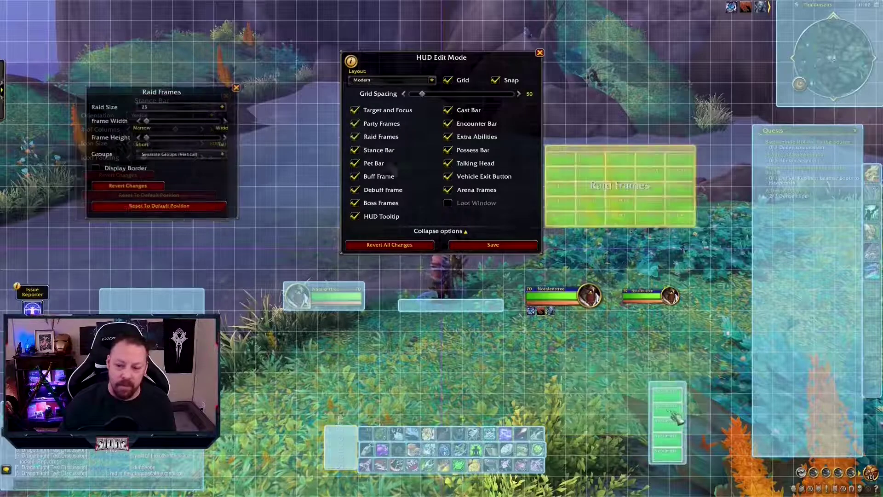
mouse_move(674, 418)
mouse_down()
mouse_move(594, 437)
mouse_move(573, 424)
mouse_move(675, 430)
mouse_up()
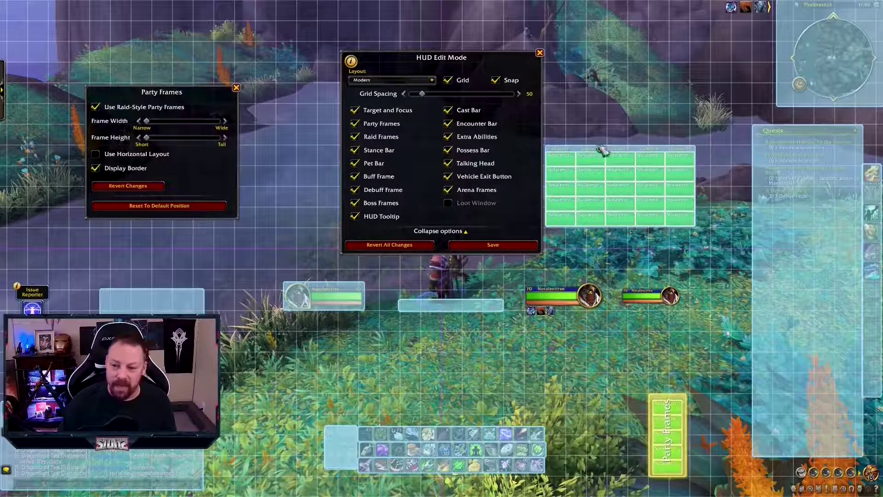
- Configure Action Bar 5 with an icon size of 80%, 3 columns and 6 icons
click(871, 263)
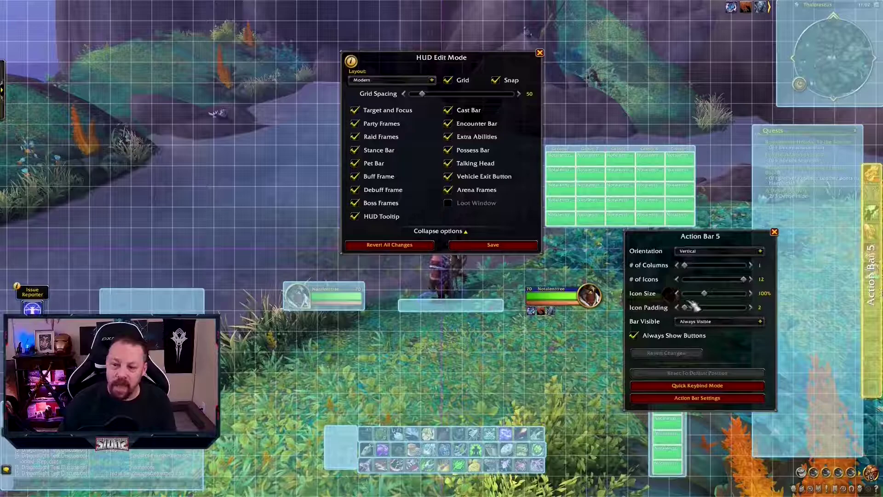
click(677, 293)
click(677, 293)
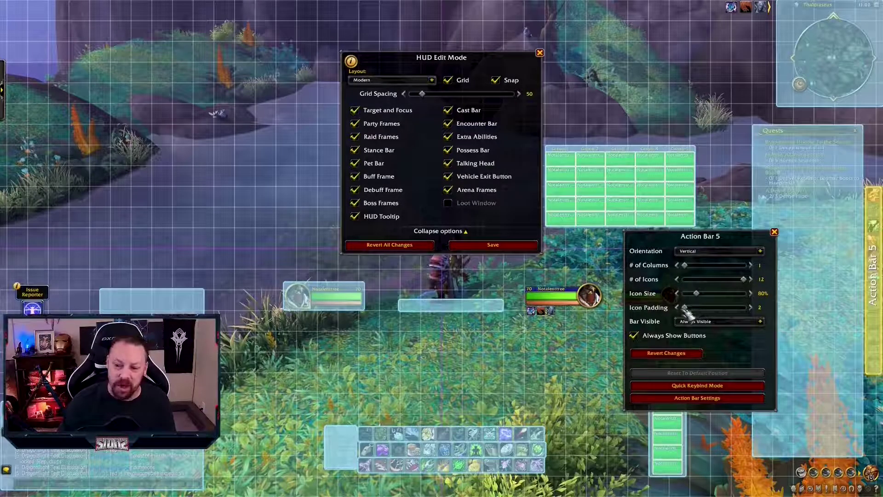
click(750, 266)
click(750, 266)
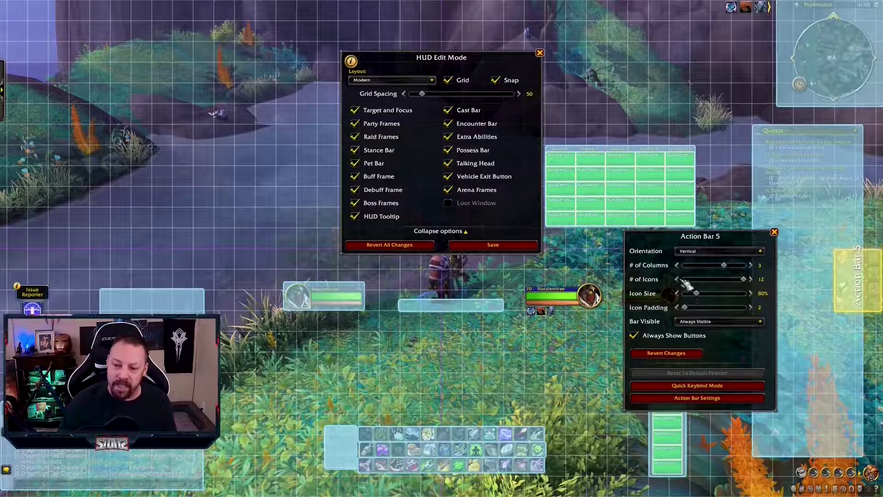
drag(744, 279, 684, 280)
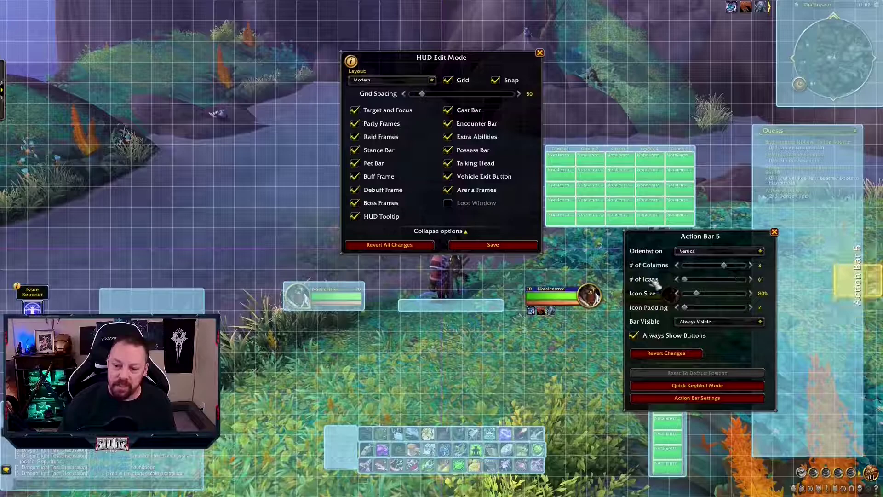
- Move Action Bar 5 from the screen edge to just beyond the right end of the stacked action bars
drag(869, 286, 587, 463)
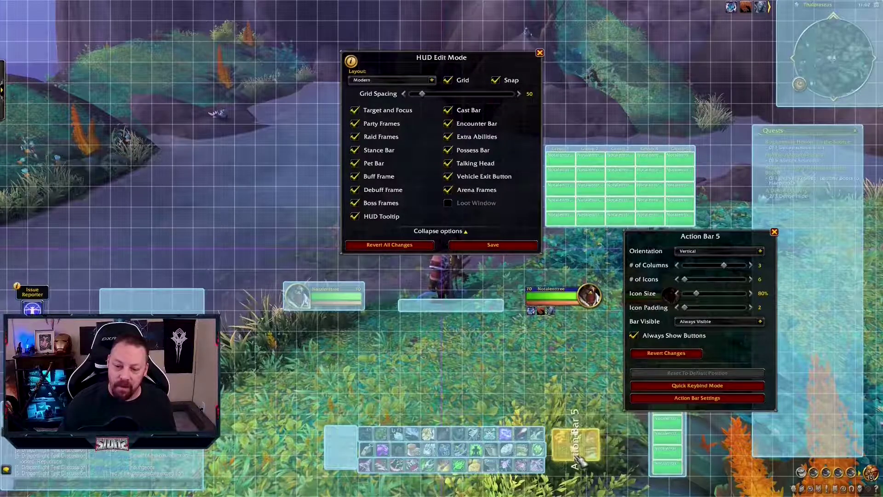
drag(580, 460, 580, 456)
click(471, 453)
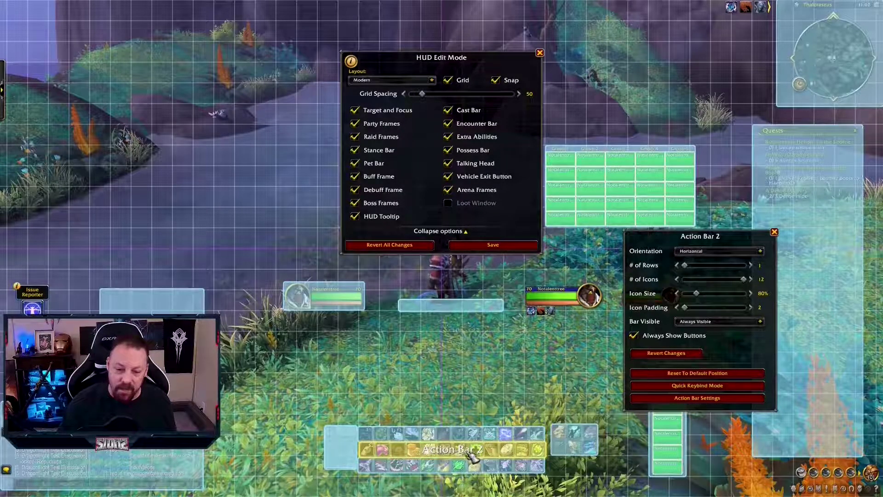
click(490, 433)
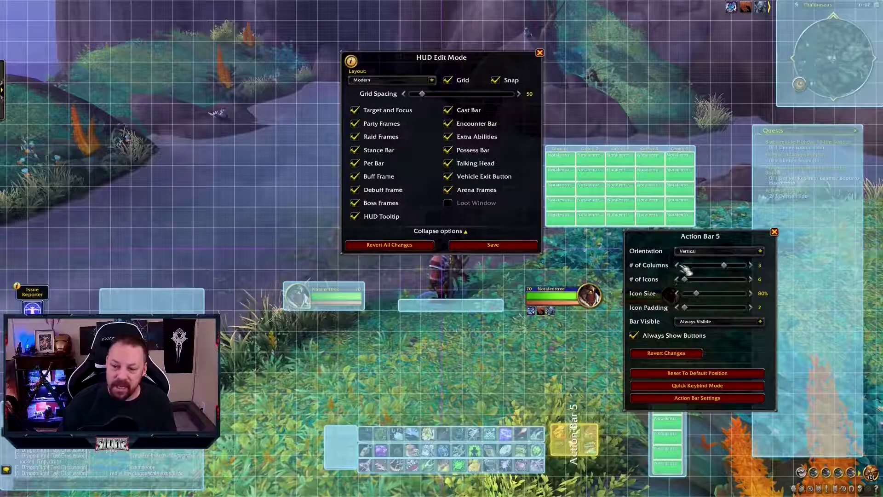
- Narrow Action Bar 5 to 2 columns with a 90% icon size, flush against the stacked action bars
click(676, 265)
drag(578, 432, 564, 465)
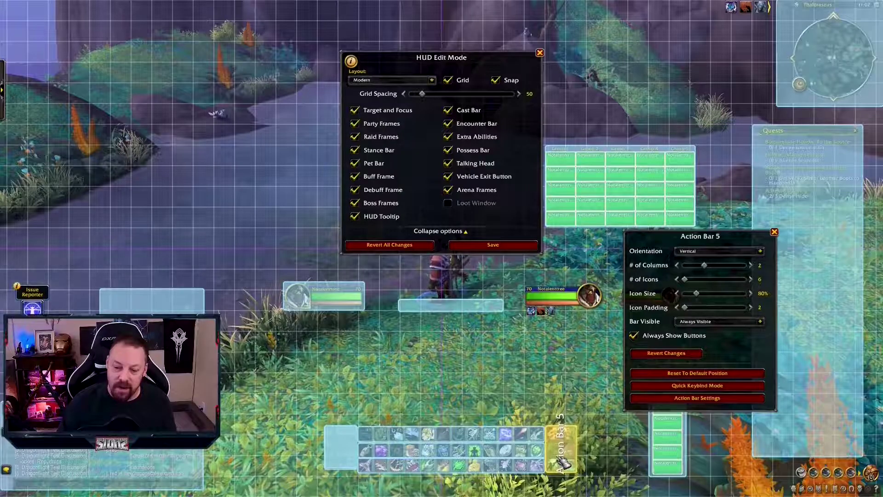
click(750, 294)
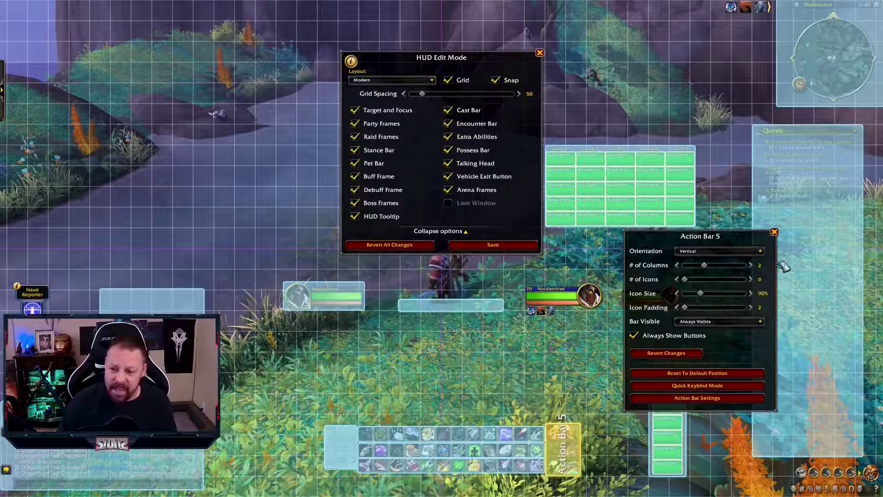
- Move the party frames and the raid frames directly beside Action Bar 5 so that they overlap
drag(667, 442, 599, 439)
drag(616, 206, 649, 453)
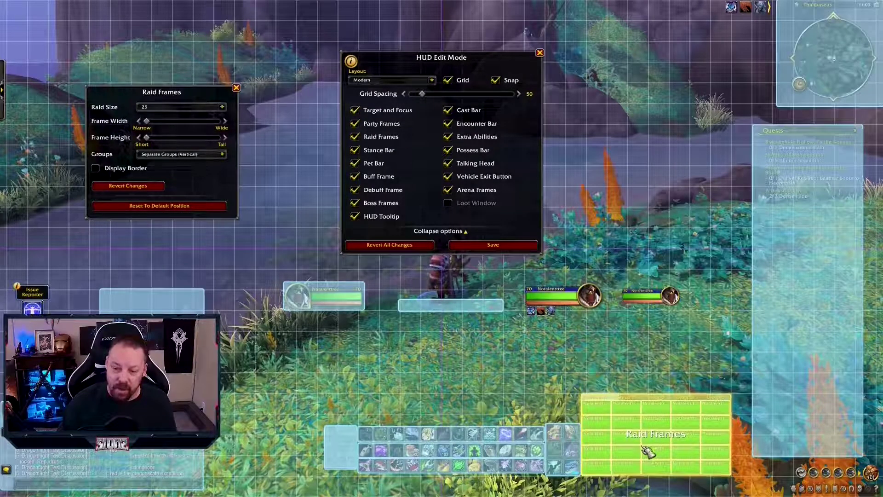
- Relocate the objective tracker to the upper left edge of the screen and raise the HUD tooltip on the opposite side
drag(822, 133, 663, 50)
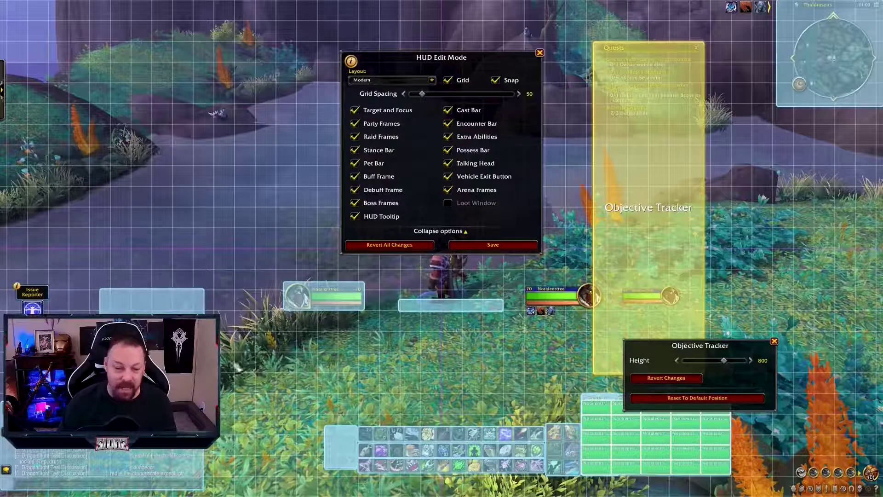
drag(842, 387, 839, 338)
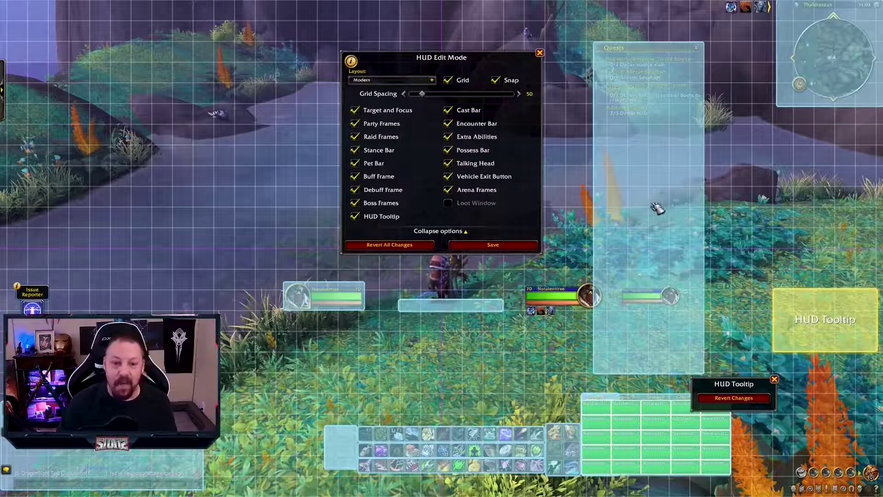
drag(658, 208, 62, 187)
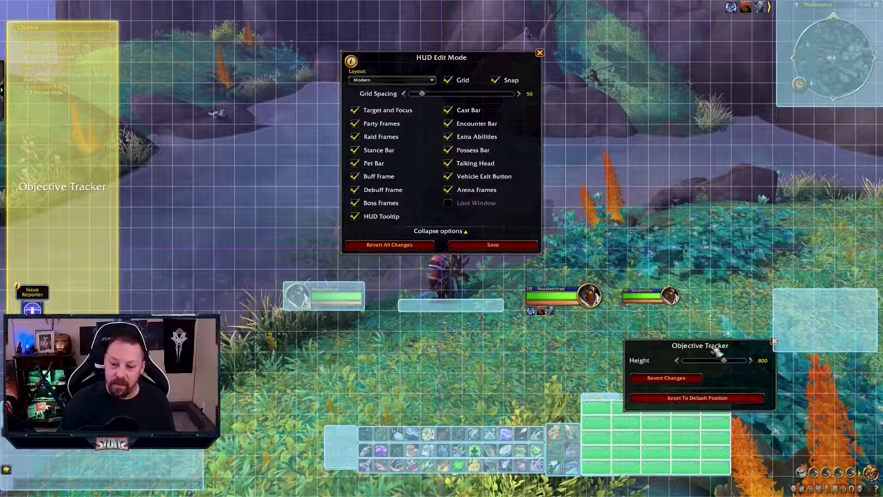
drag(754, 346, 681, 348)
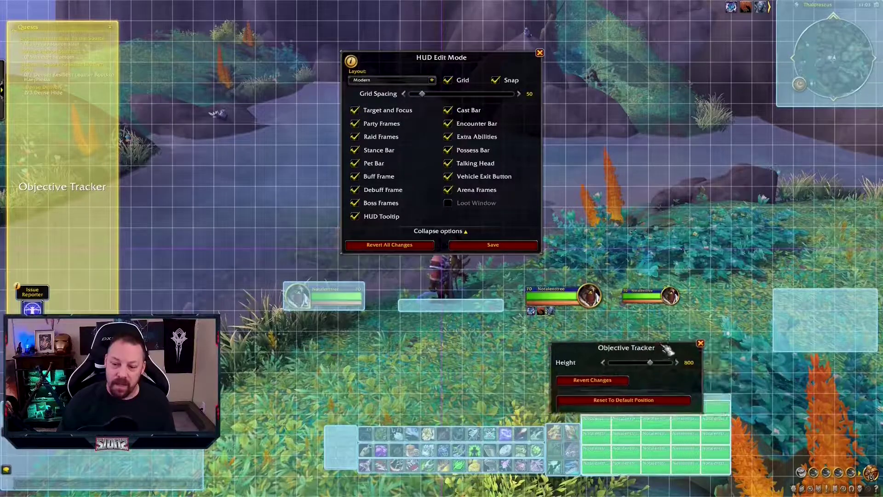
click(701, 343)
- Shift the player frame slightly closer to the cast bar and save the new layout as "Sionz"
mouse_move(469, 207)
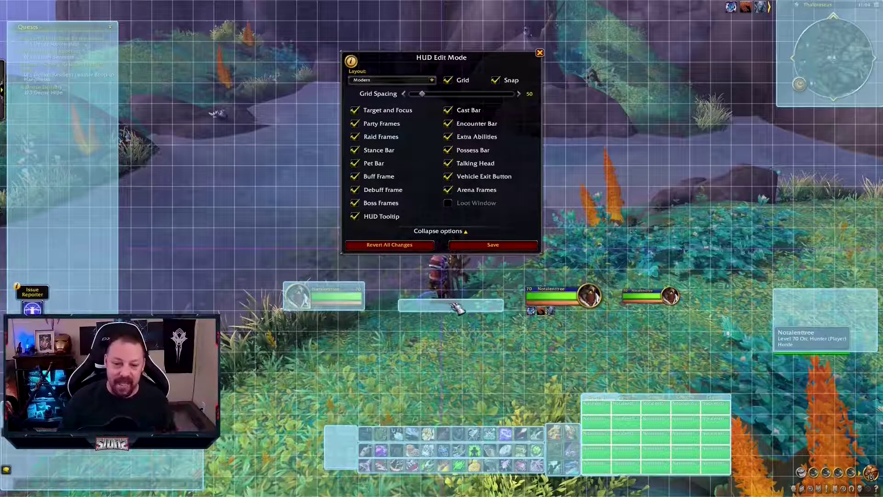
drag(349, 299, 357, 304)
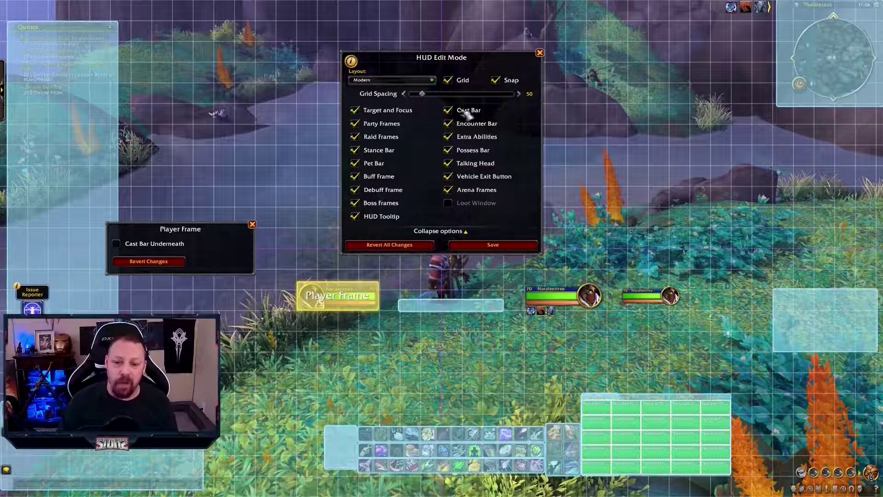
click(493, 245)
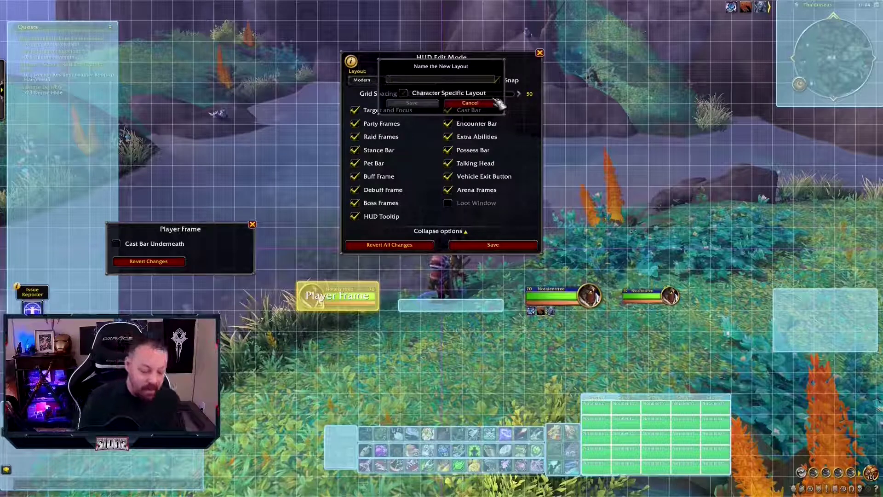
text(Sionz)
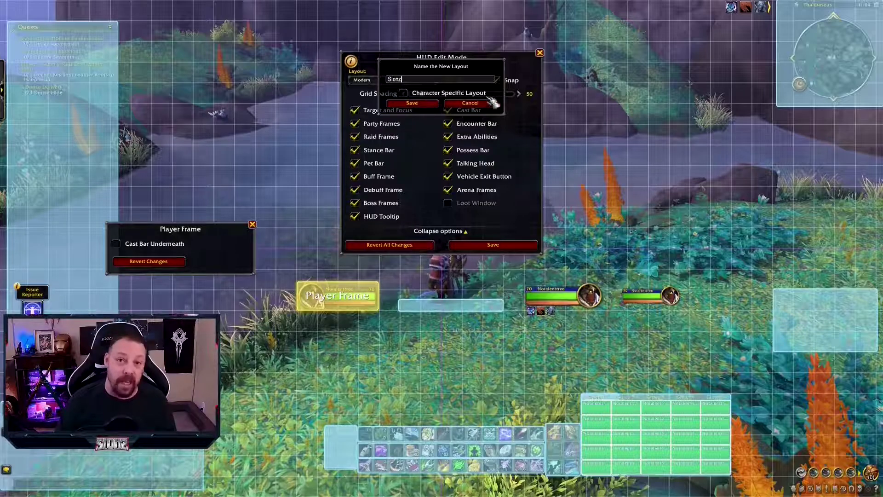
click(432, 103)
key(Escape)
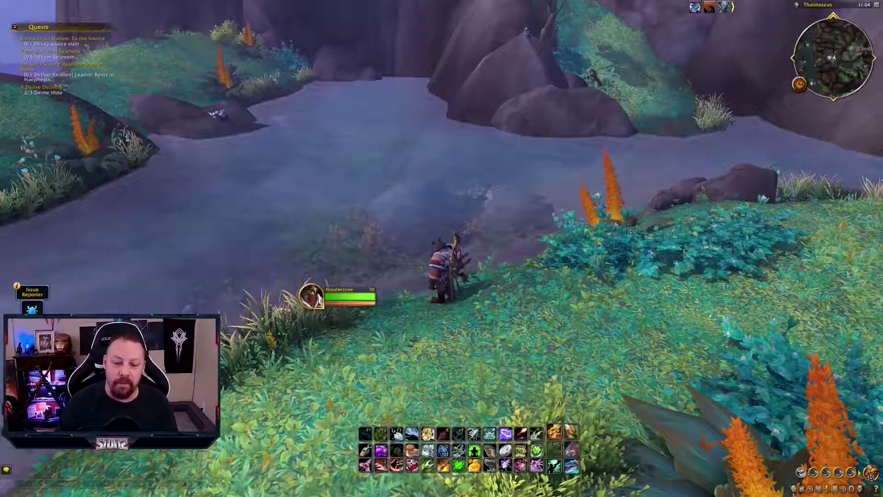
- Reopen Edit Mode, switch the layout to the Modern preset, and return to the game
drag(672, 393, 583, 293)
key(Escape)
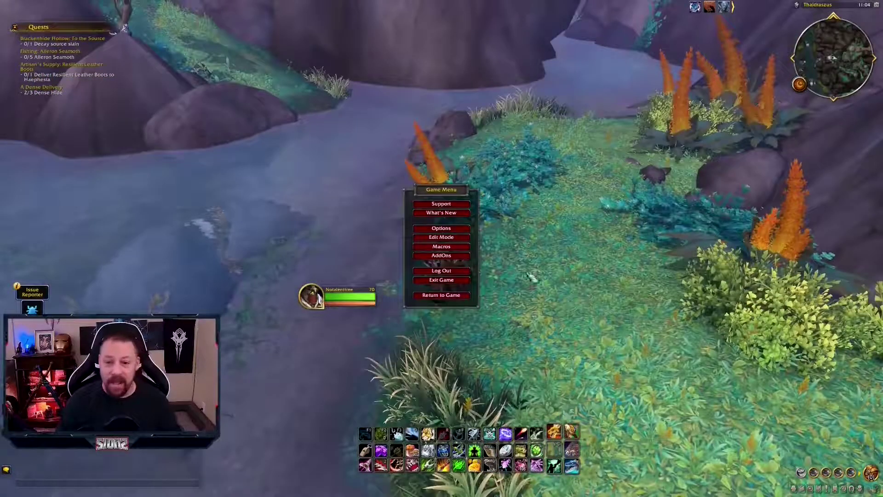
click(438, 238)
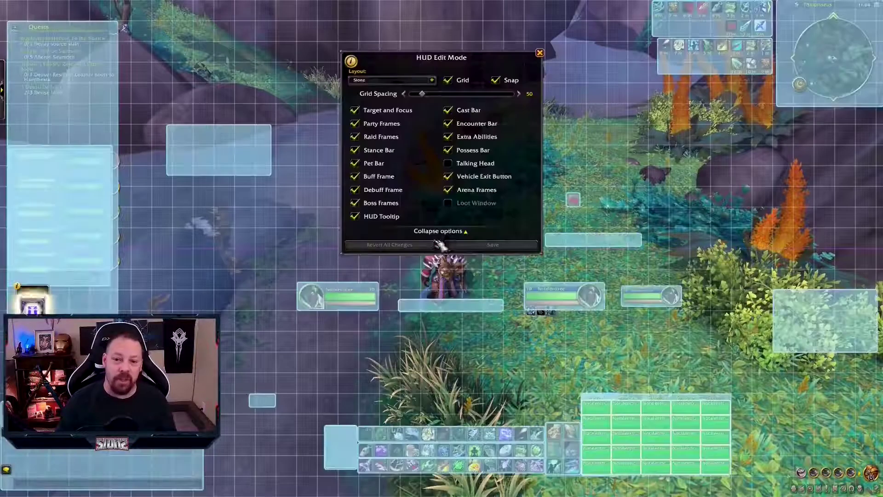
click(432, 80)
click(392, 111)
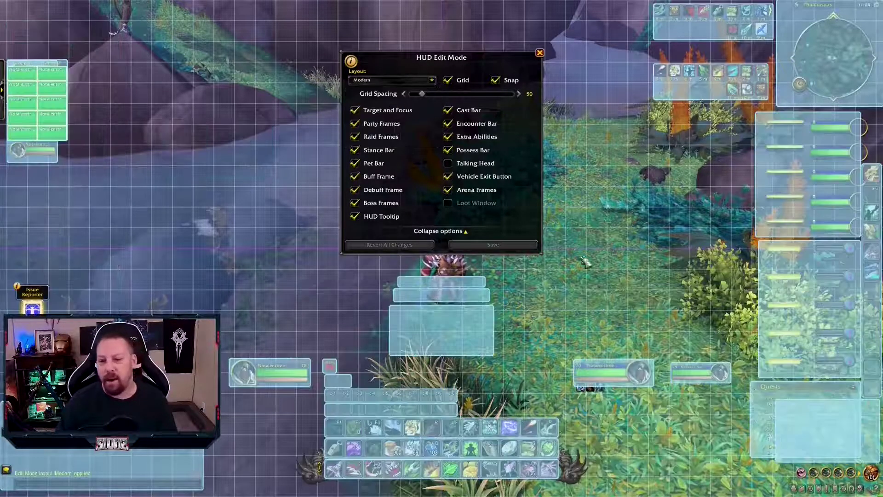
click(540, 53)
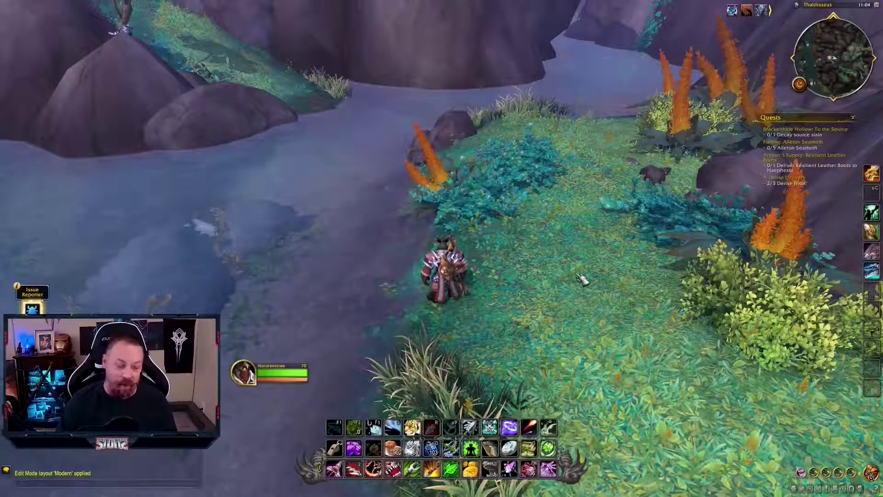
- Switch the HUD back to the "Sionz" layout in Edit Mode without saving changes, then return to the game
key(Escape)
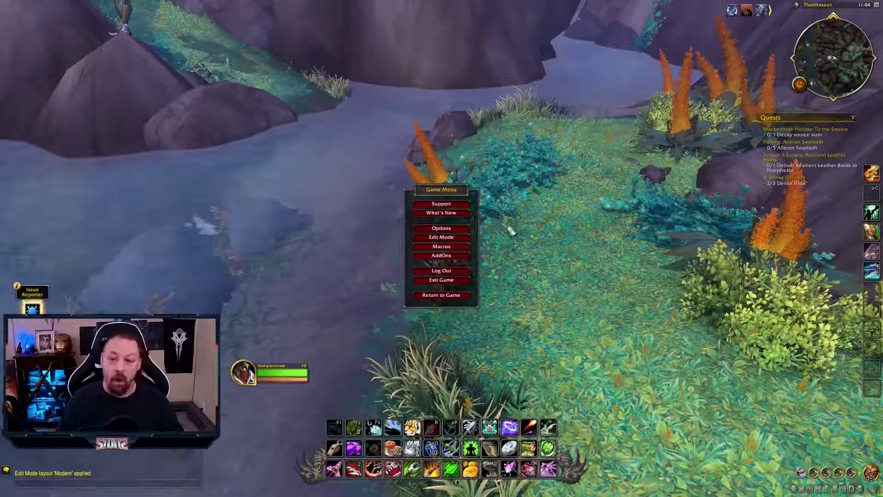
click(442, 238)
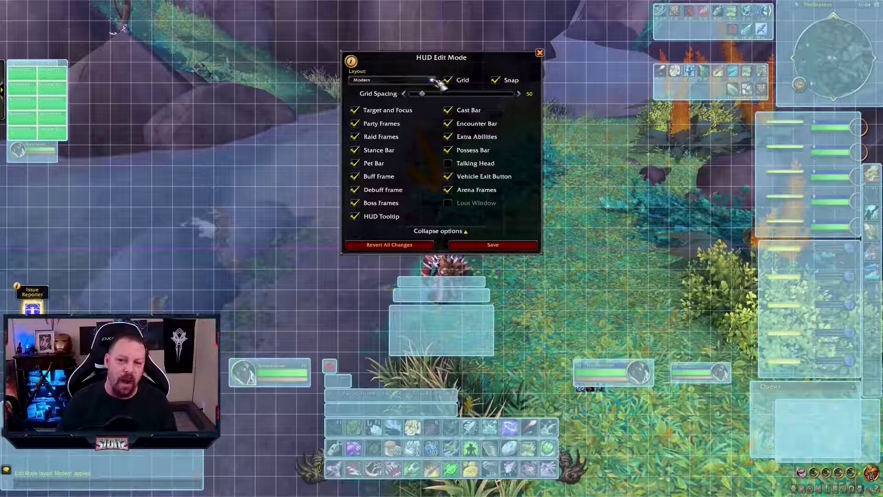
click(432, 80)
click(399, 101)
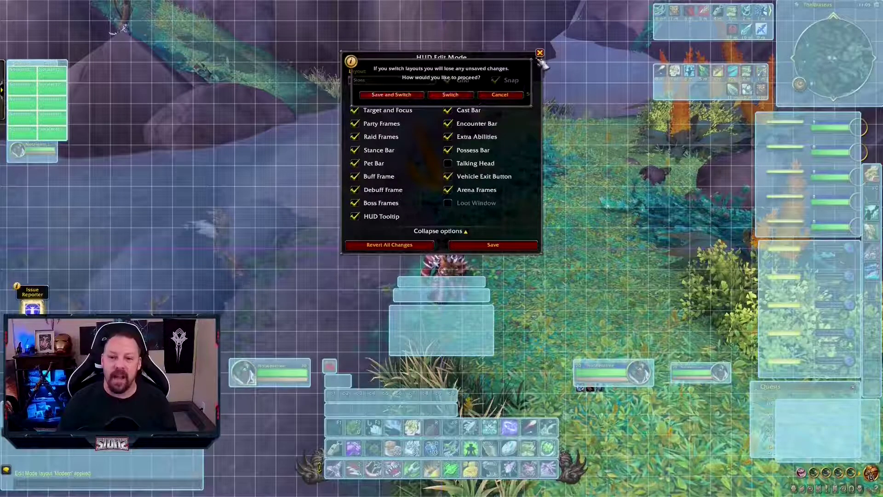
click(450, 95)
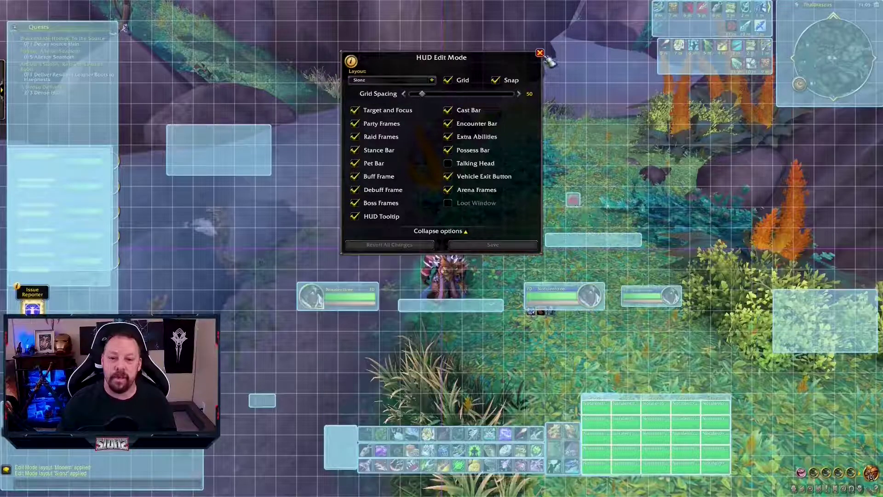
click(540, 53)
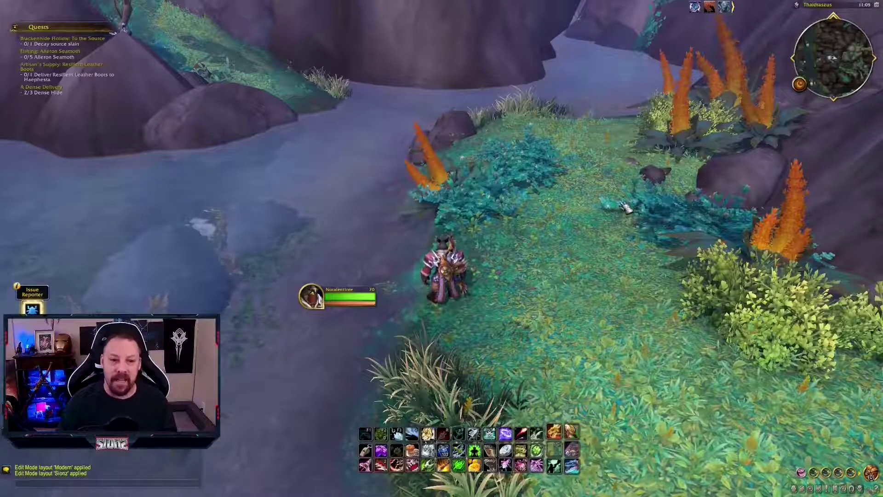